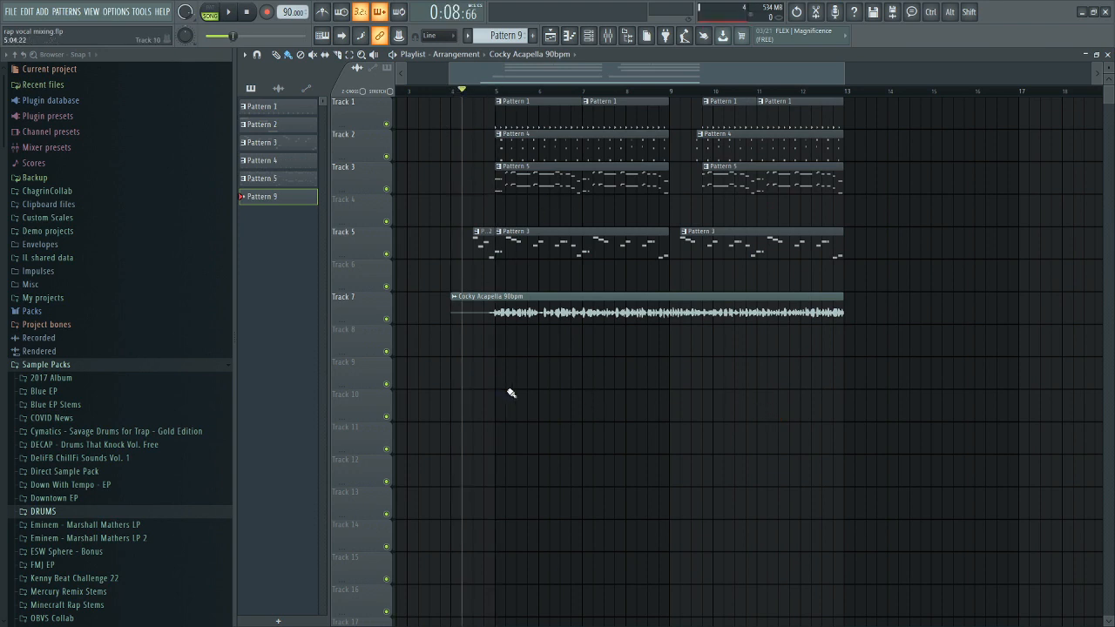
Play back the arrangement from about halfway through bar 4 to hear the beat with the vocal
ctrl+click(537, 317)
click(564, 389)
ctrl+scroll(478, 374, up, 2)
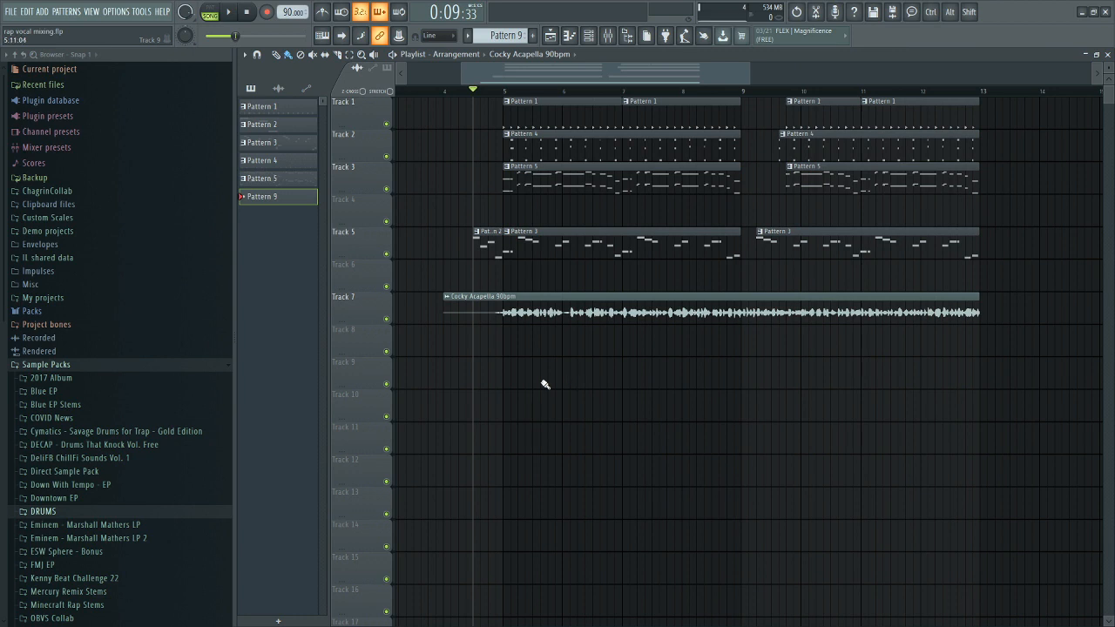
key(space)
scroll(1003, 394, down, 5)
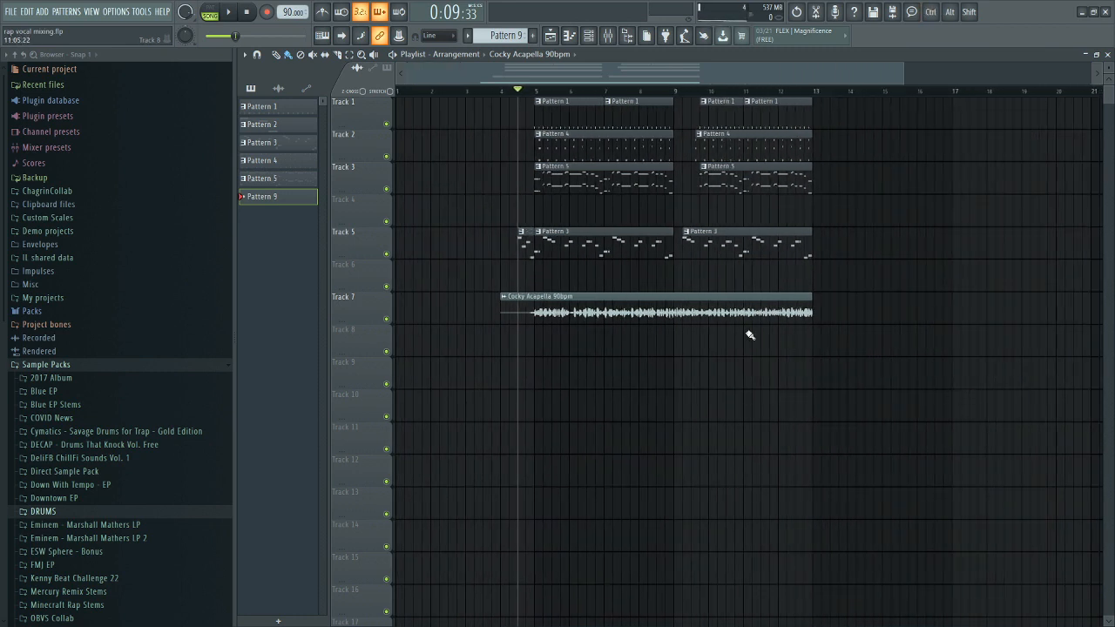
Select the empty Insert 15 track in the mixer, then return to the playlist
click(713, 318)
click(264, 91)
click(611, 37)
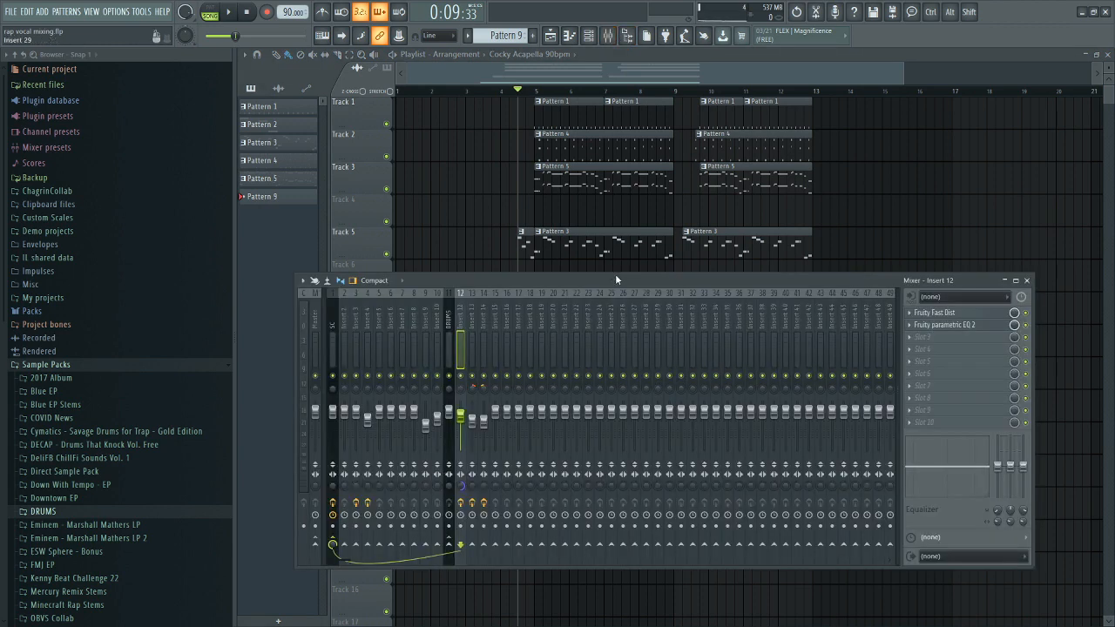
drag(615, 279, 629, 277)
click(506, 320)
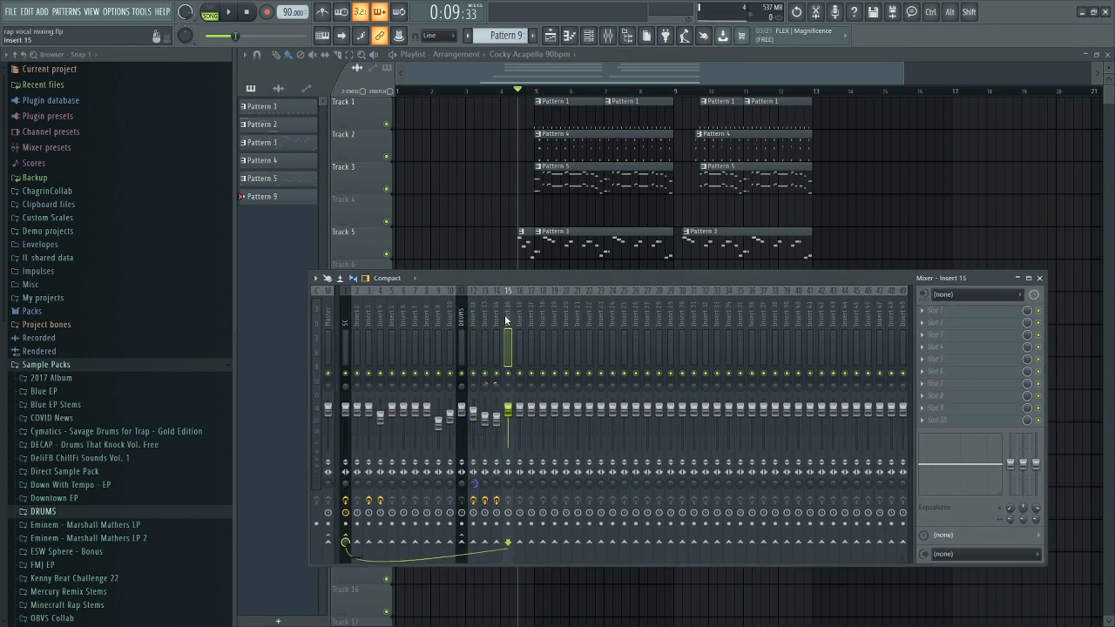
key(F9)
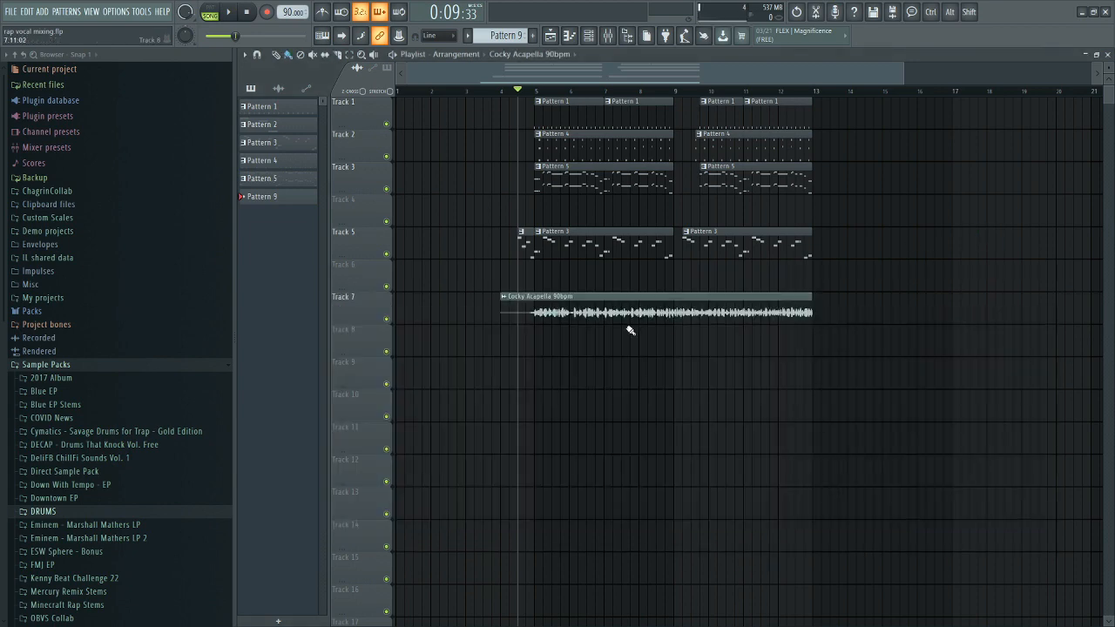
Check the mixer track assignment in the Cocky Acapella 90bpm channel settings against the mixer, then return to the playlist
double_click(629, 310)
click(607, 35)
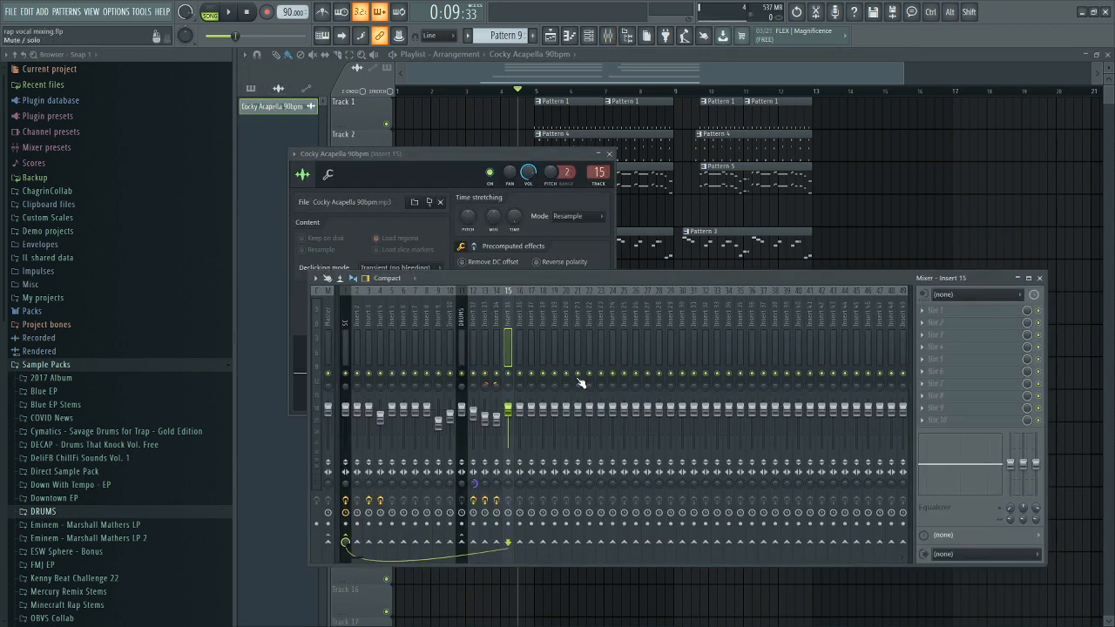
right_click(932, 265)
drag(870, 262, 470, 98)
ctrl+click(558, 350)
scroll(582, 416, up, 2)
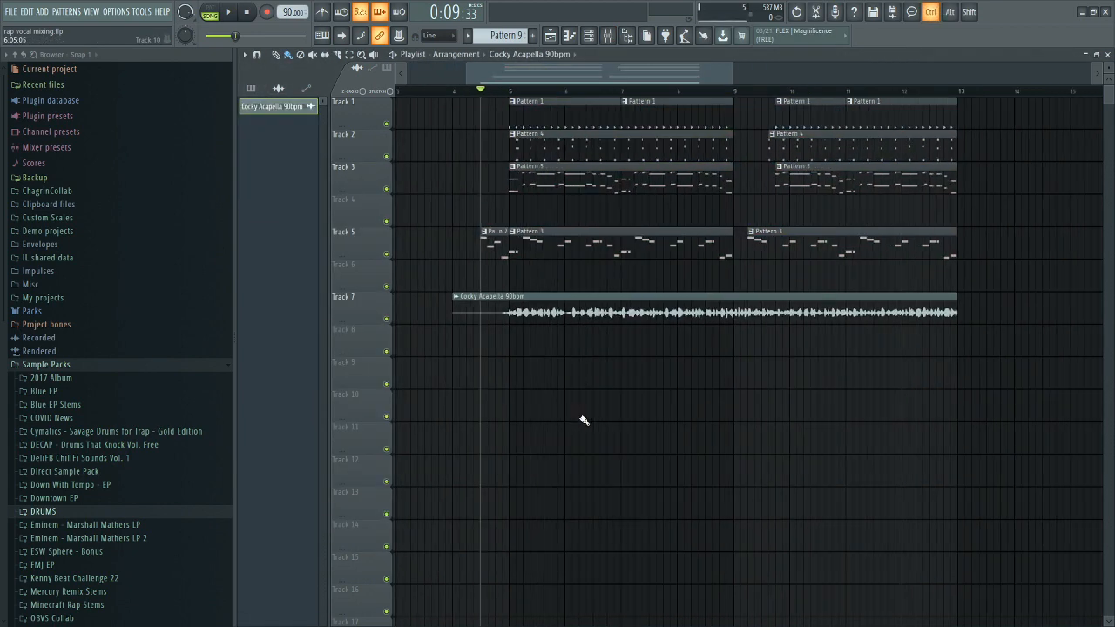
scroll(584, 421, up, 1)
scroll(592, 424, down, 3)
scroll(530, 426, up, 2)
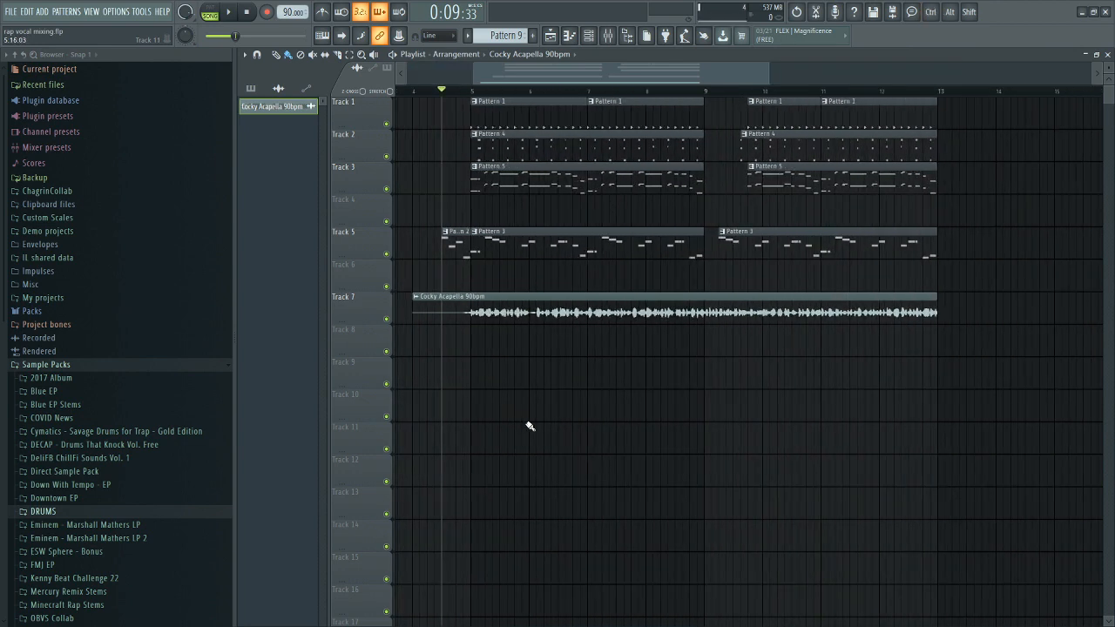
Solo Track 1 and Track 2 in turn and play a short stretch of each
ctrl+click(388, 123)
key(space)
key(space)
ctrl+click(387, 156)
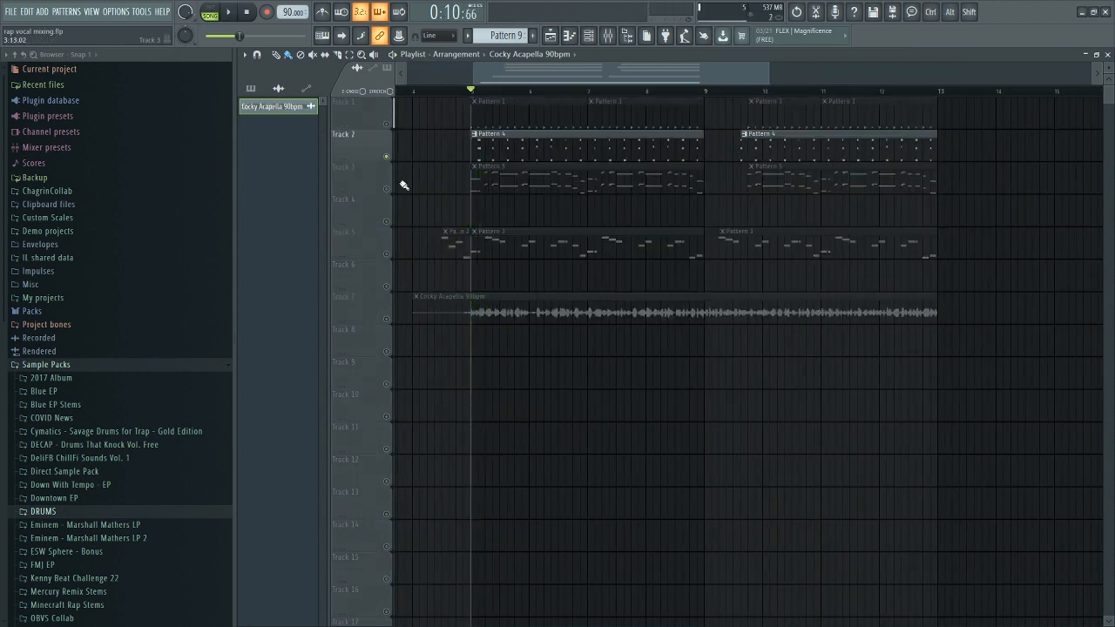
key(space)
key(space)
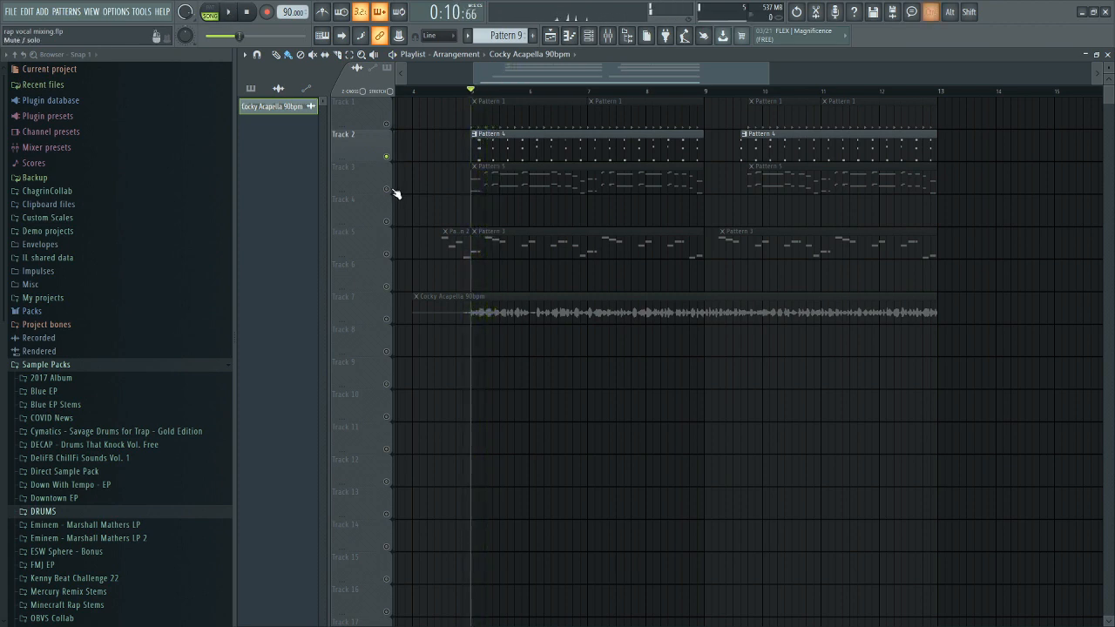
Solo Track 3 and Track 5 in turn and play a short stretch of each
ctrl+click(387, 189)
key(space)
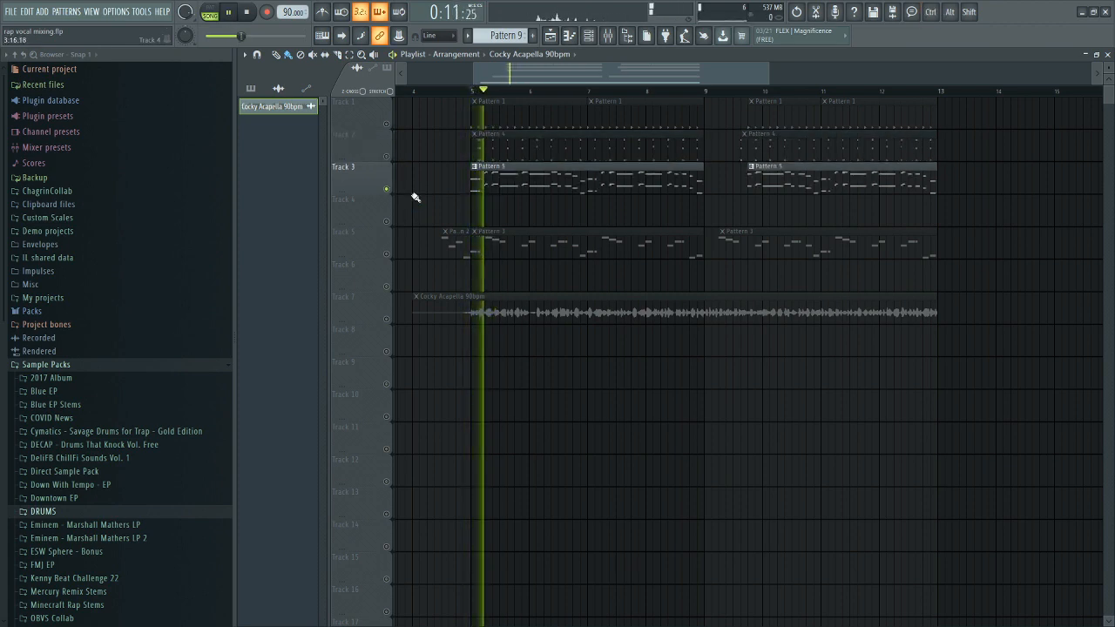
key(space)
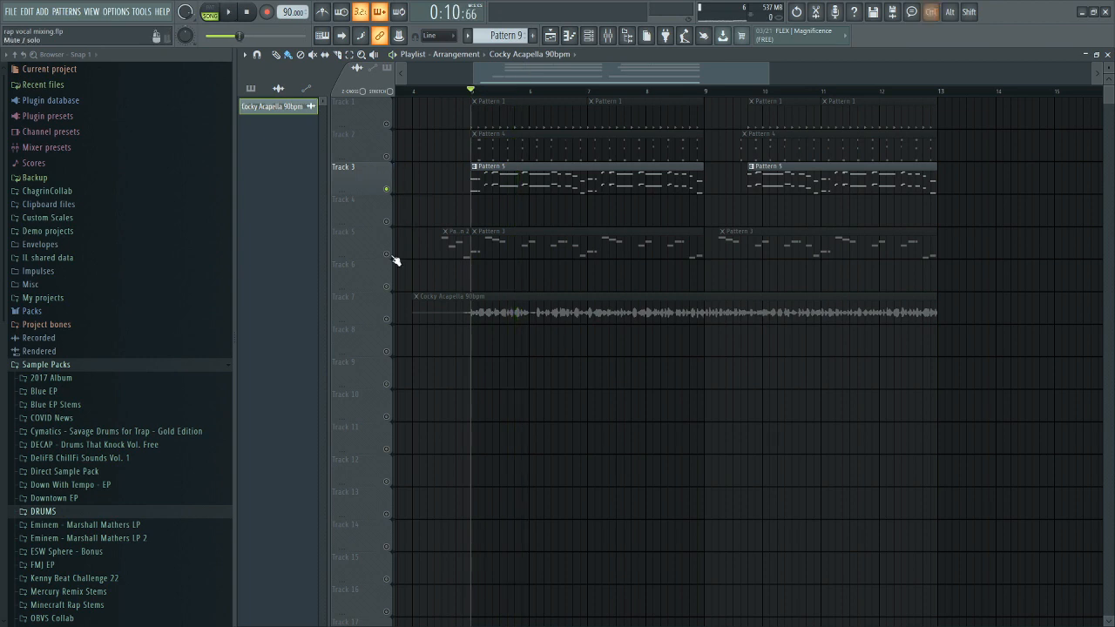
ctrl+click(388, 254)
key(space)
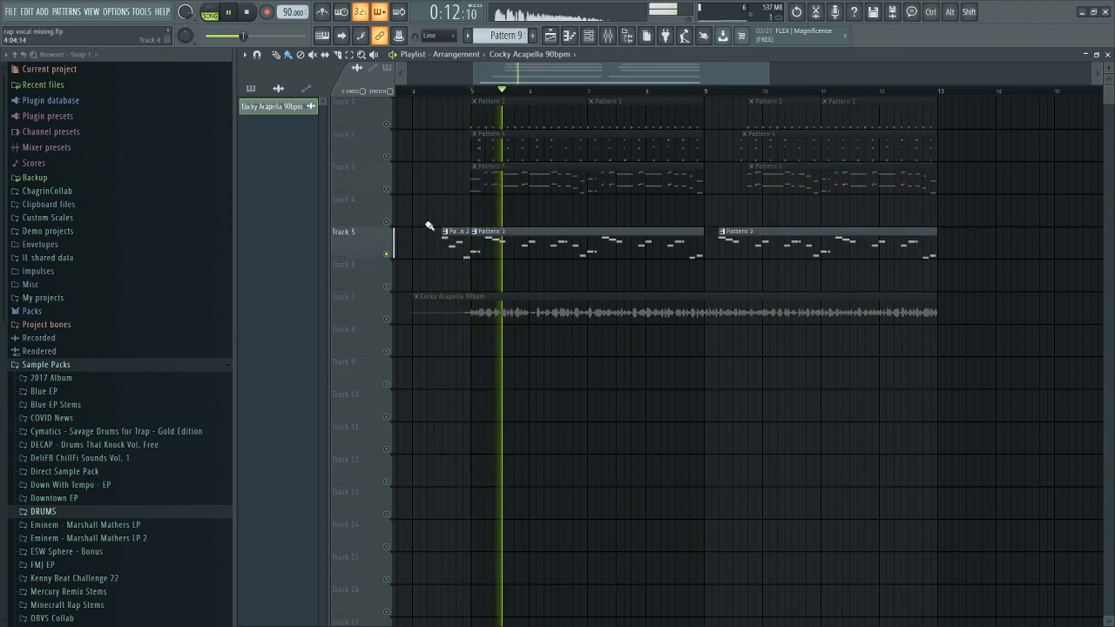
key(space)
Solo Track 1, select its Pattern 1 clips, and view the channel rack briefly
scroll(428, 200, down, 2)
ctrl+click(381, 126)
ctrl+click(387, 124)
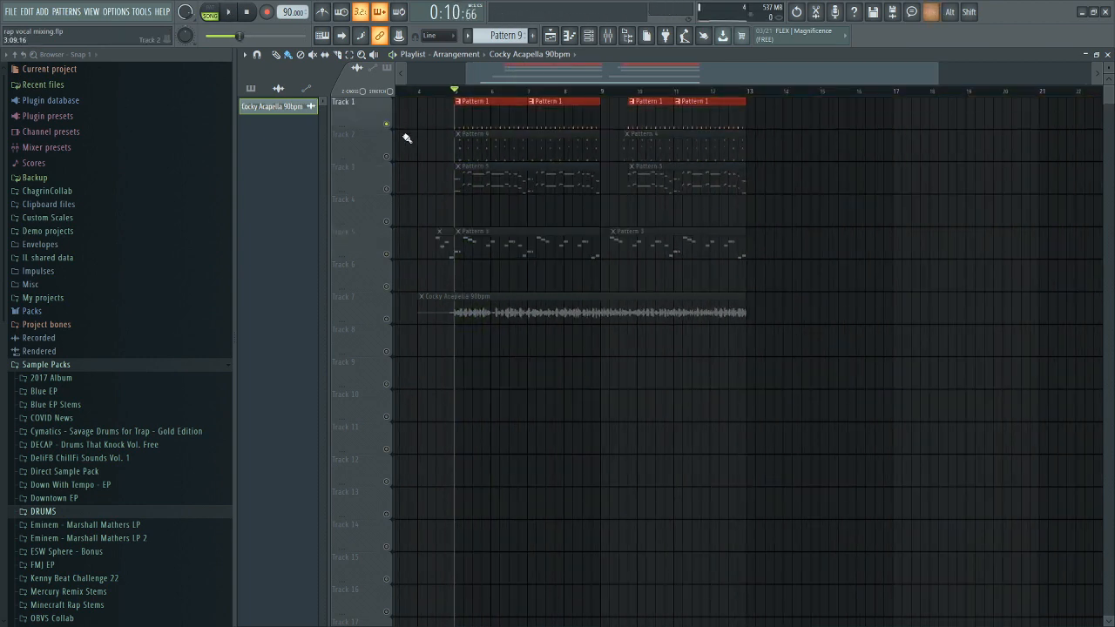
click(592, 38)
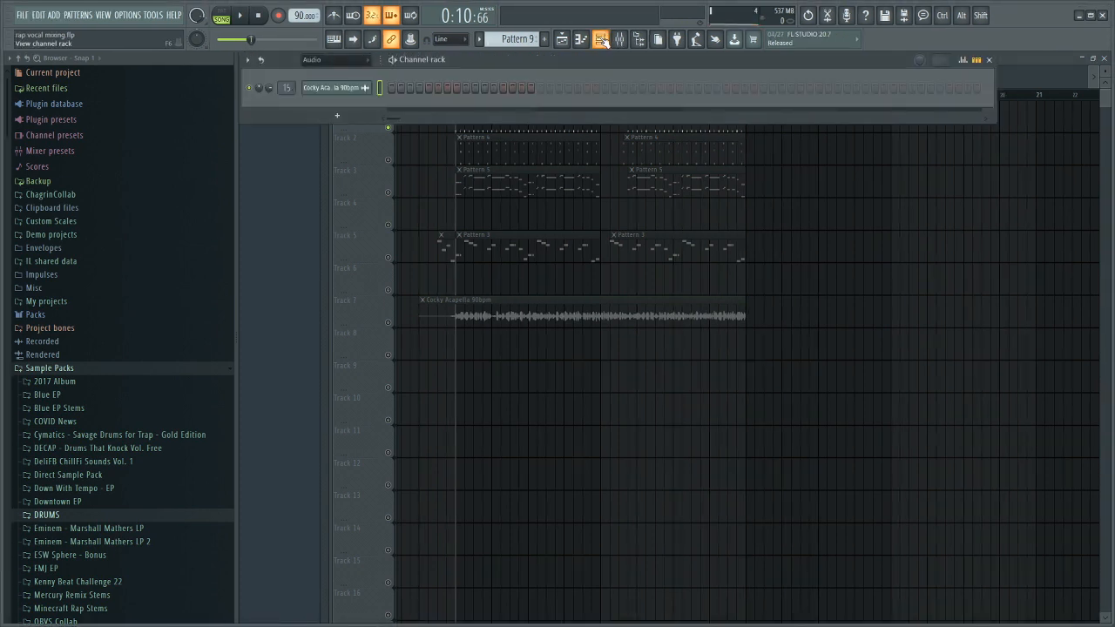
click(1092, 15)
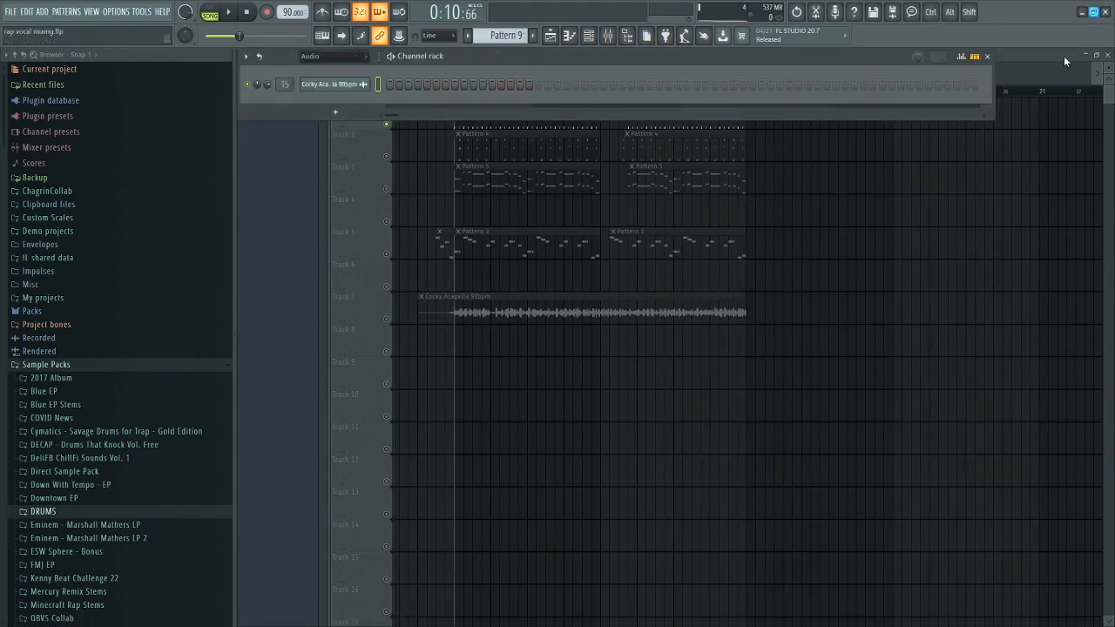
key(F6)
Load Fruity Limiter into the first effect slot of mixer track Insert 15
click(620, 35)
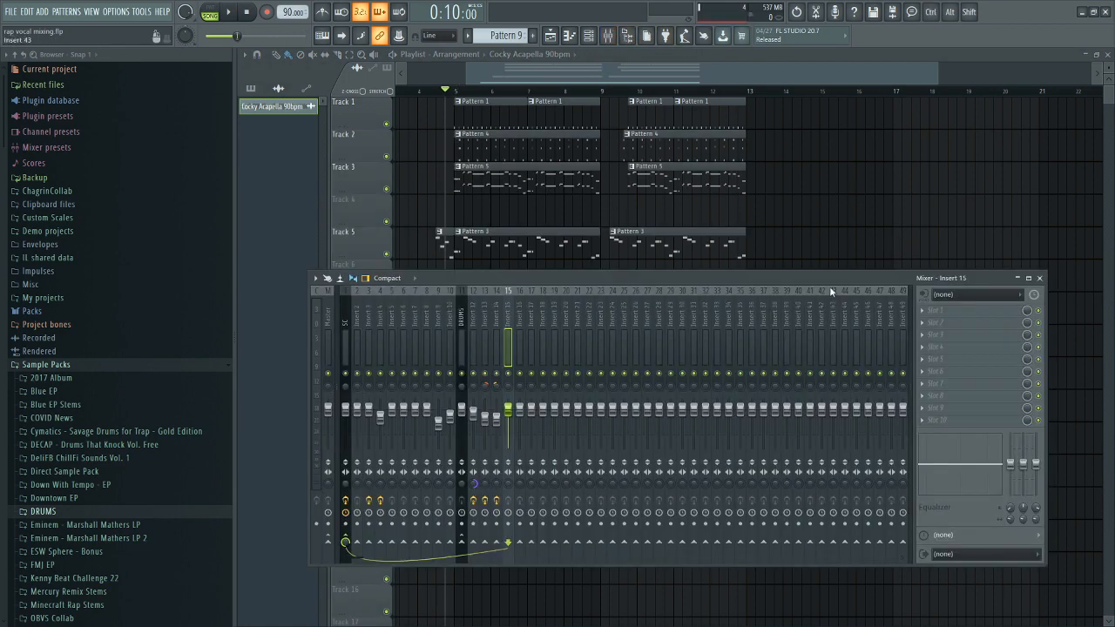
mouse_move(830, 292)
mouse_down()
mouse_move(827, 269)
mouse_move(823, 281)
mouse_up()
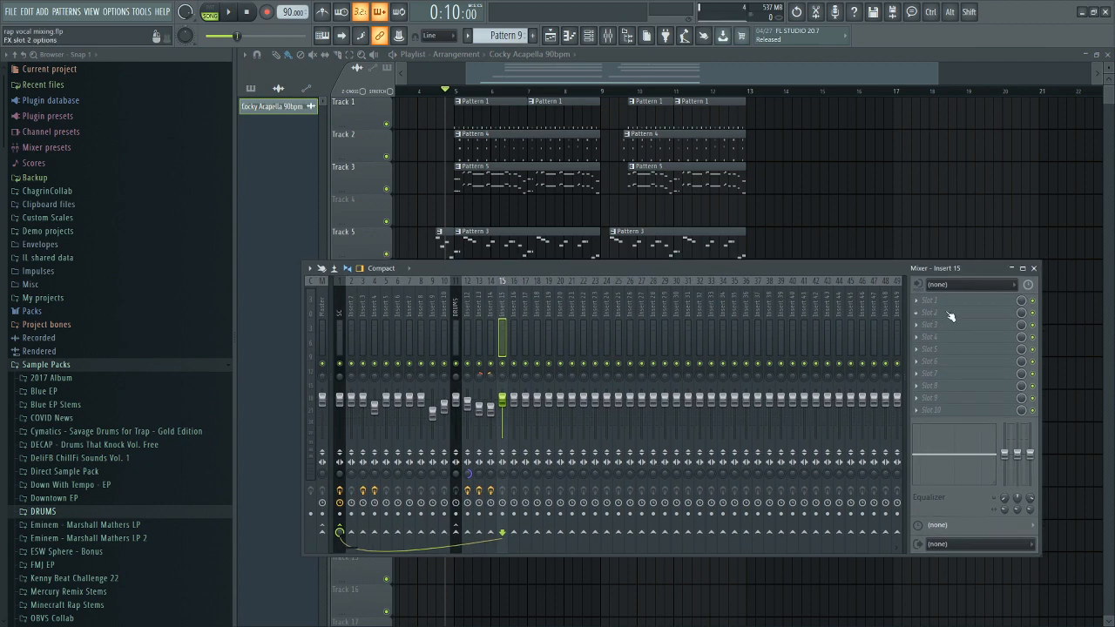
click(948, 303)
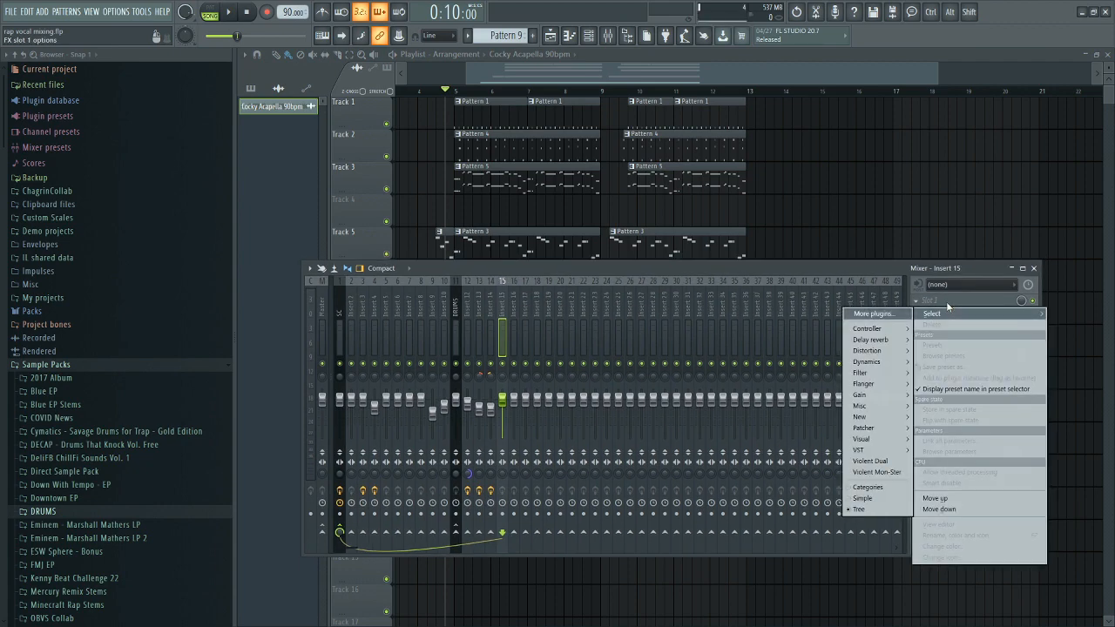
mouse_move(890, 364)
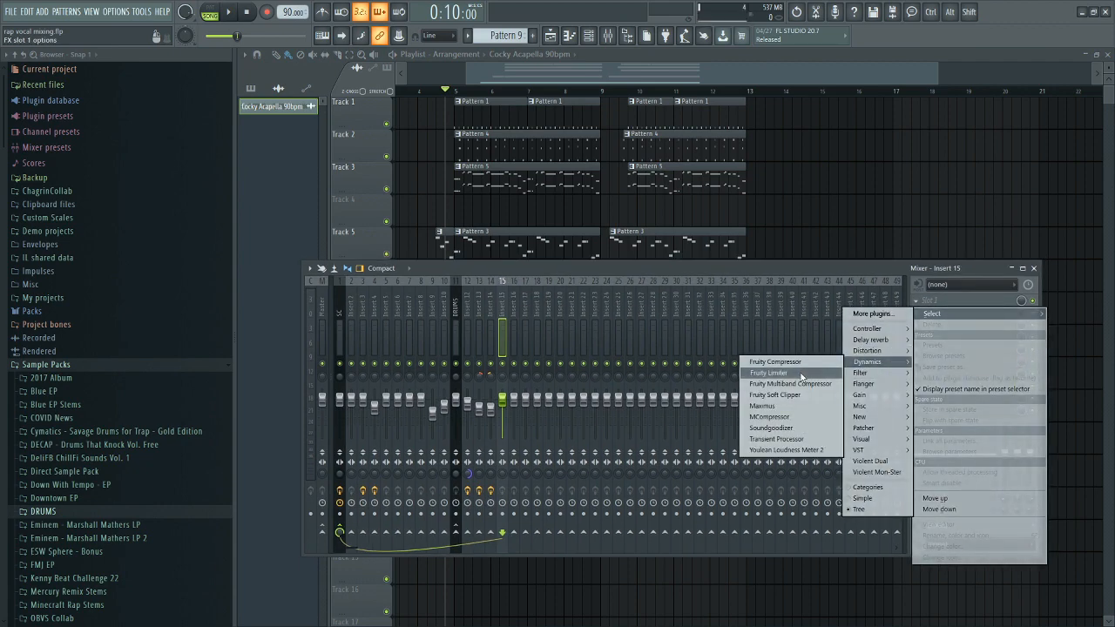
click(768, 372)
drag(421, 114, 599, 285)
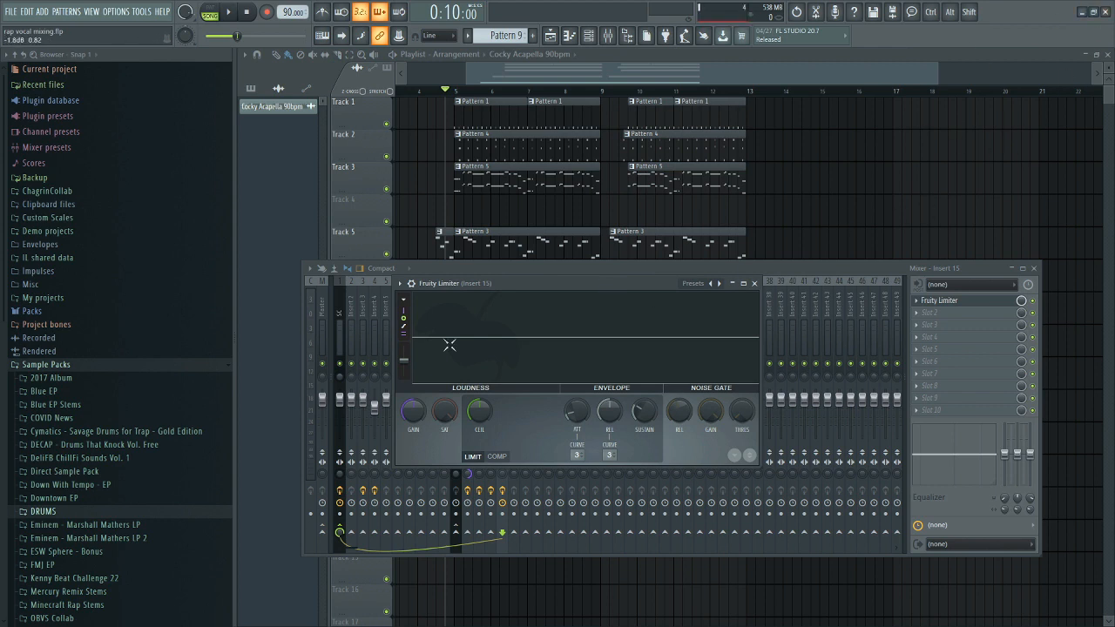
drag(590, 290, 534, 285)
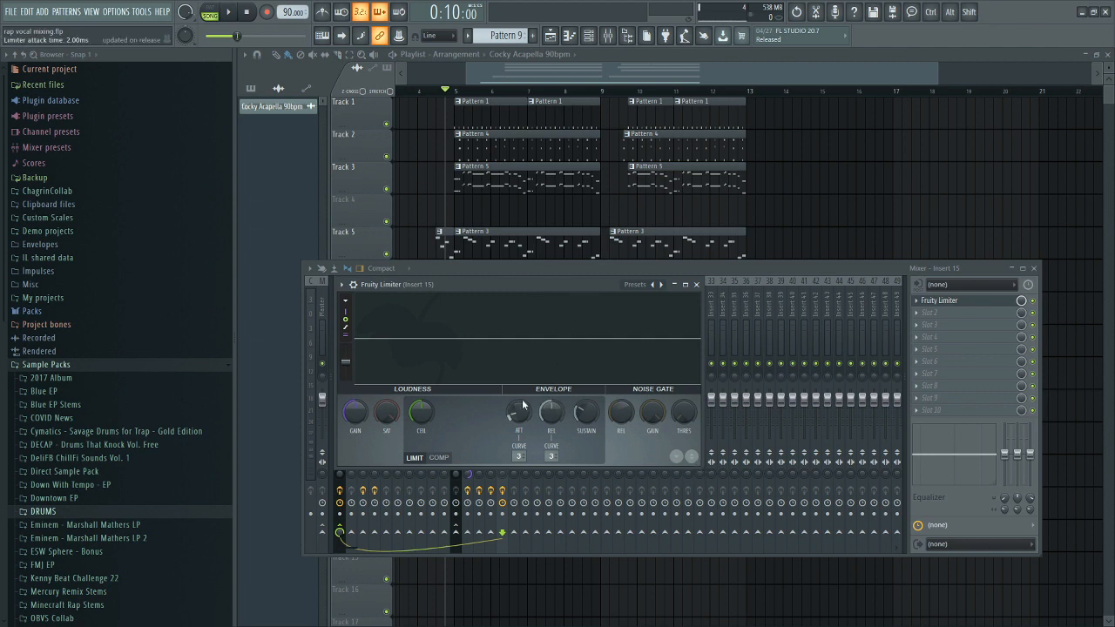
Switch Fruity Limiter to compressor mode, lower the threshold to -15.7 dB and raise the ratio during playback
click(439, 457)
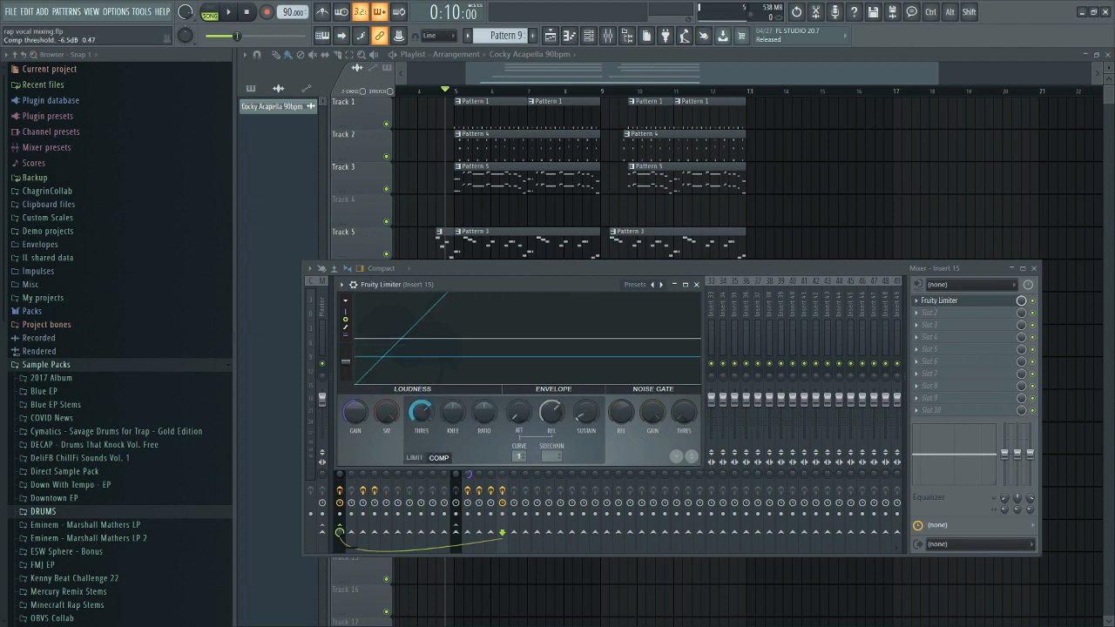
drag(421, 413, 422, 435)
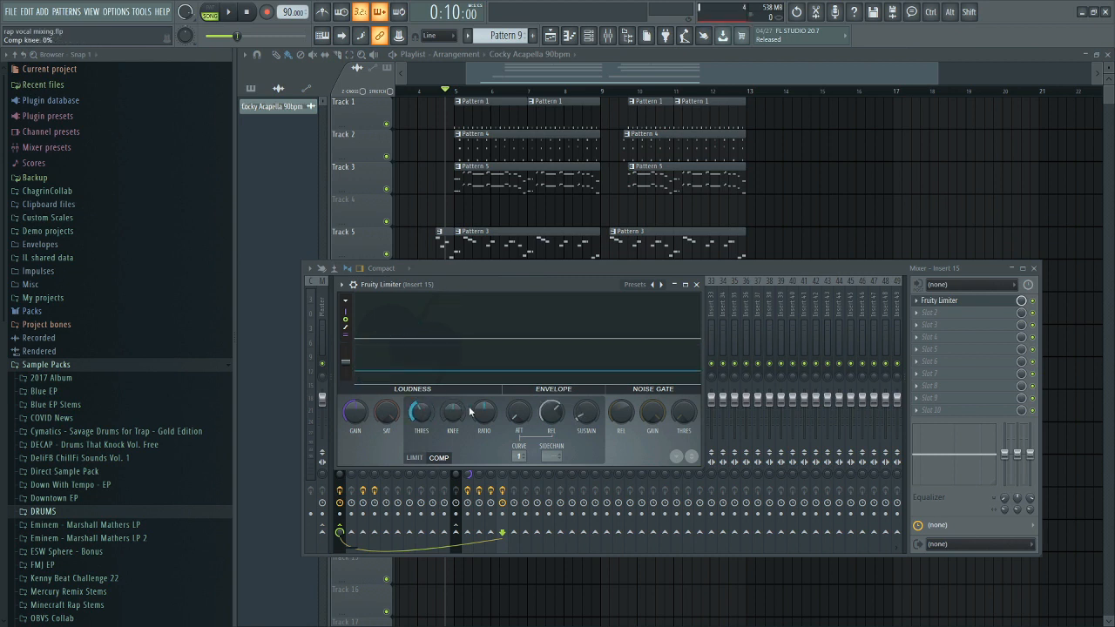
right_click(483, 410)
click(496, 416)
key(space)
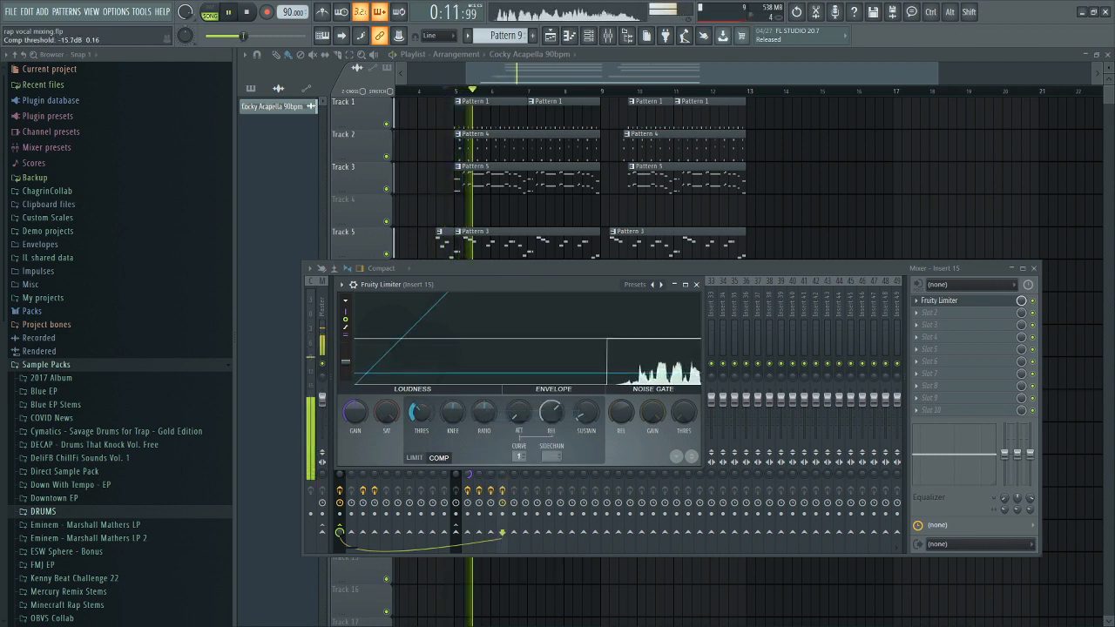
drag(484, 413, 485, 373)
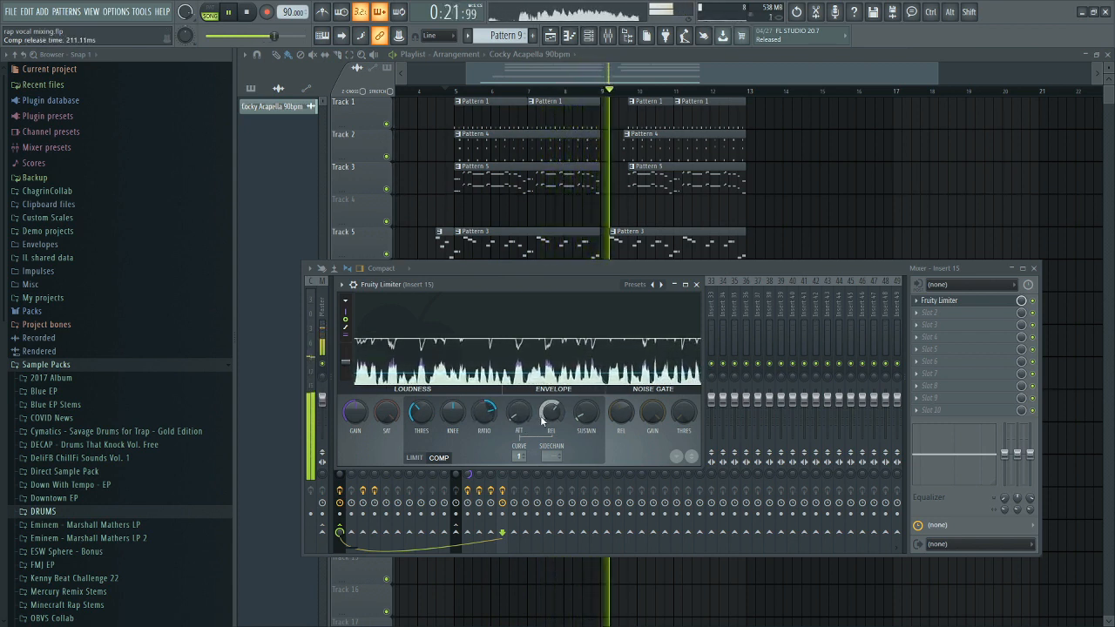
click(697, 285)
key(space)
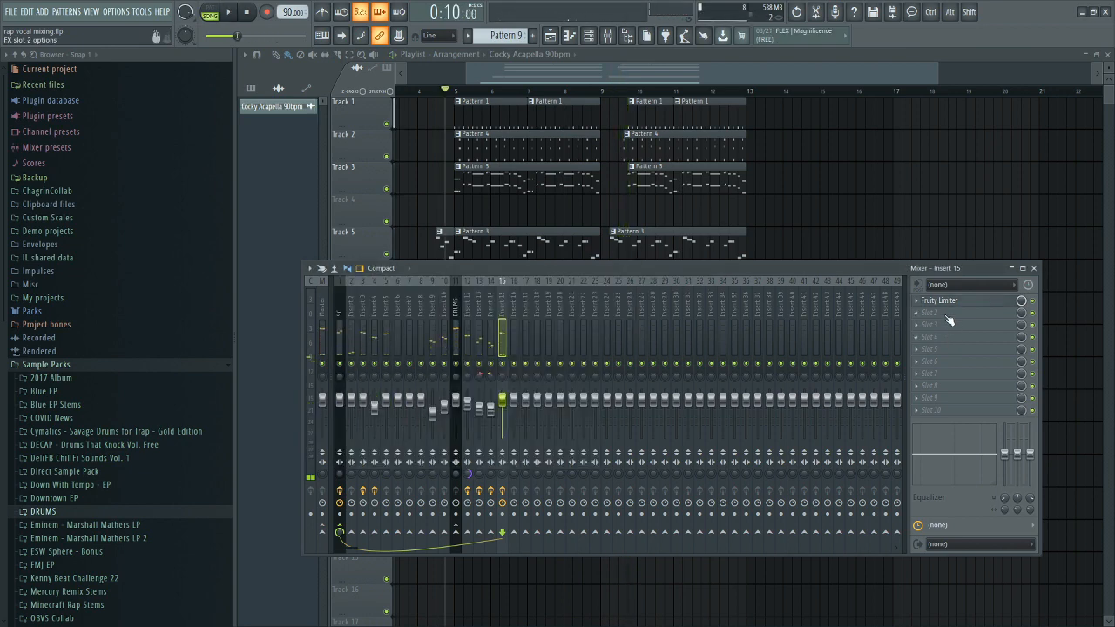
Load Maximus on Insert 15 ahead of Fruity Limiter and display its low band
click(946, 313)
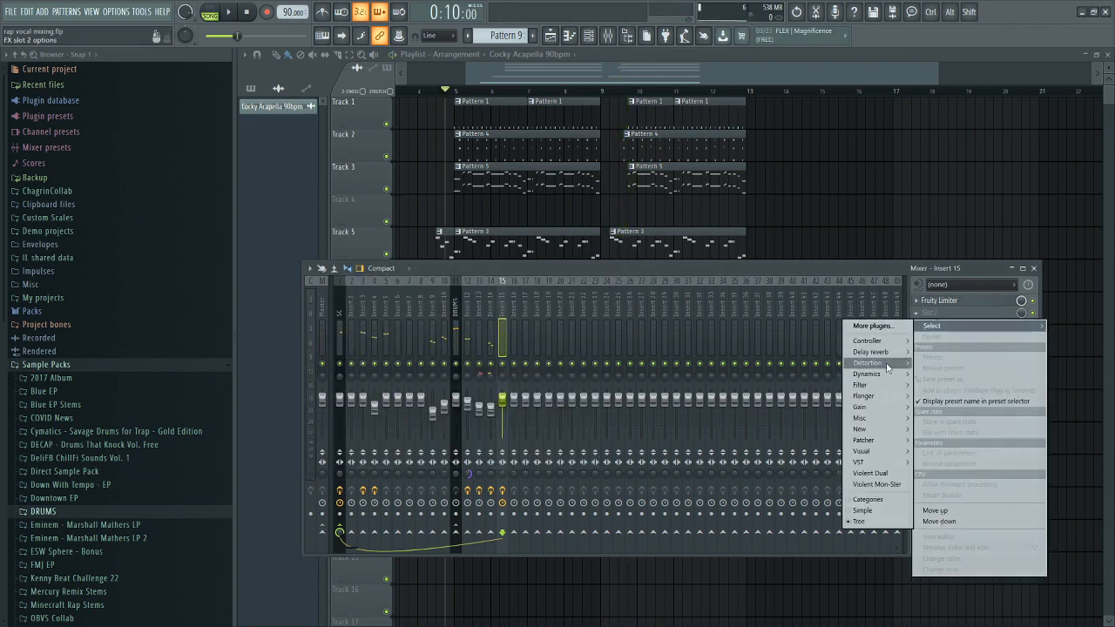
mouse_move(888, 376)
click(762, 418)
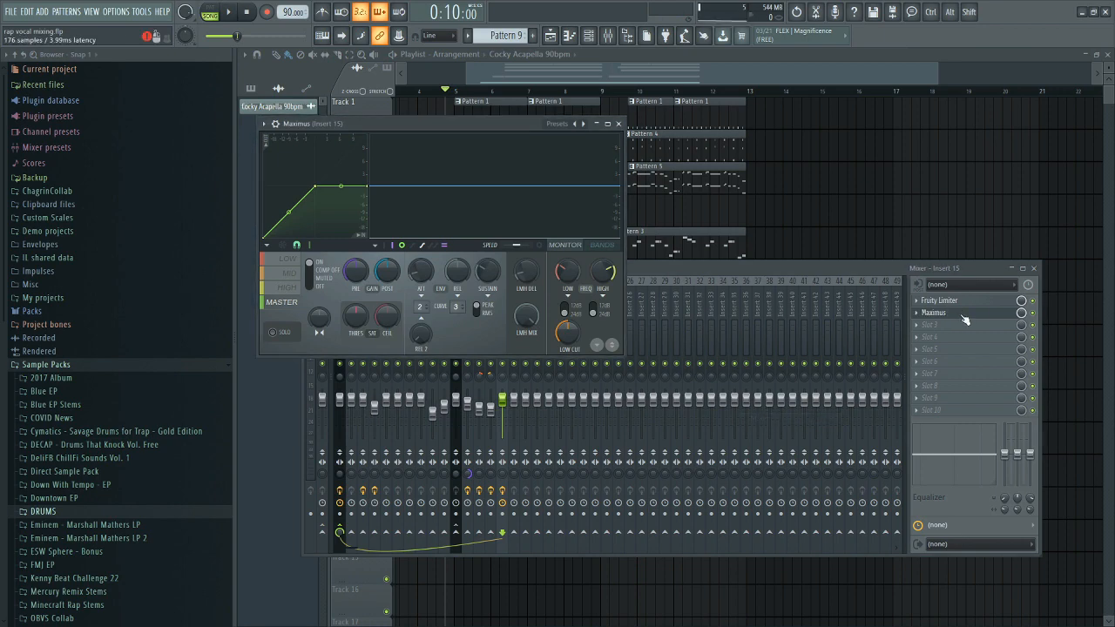
drag(502, 122, 674, 237)
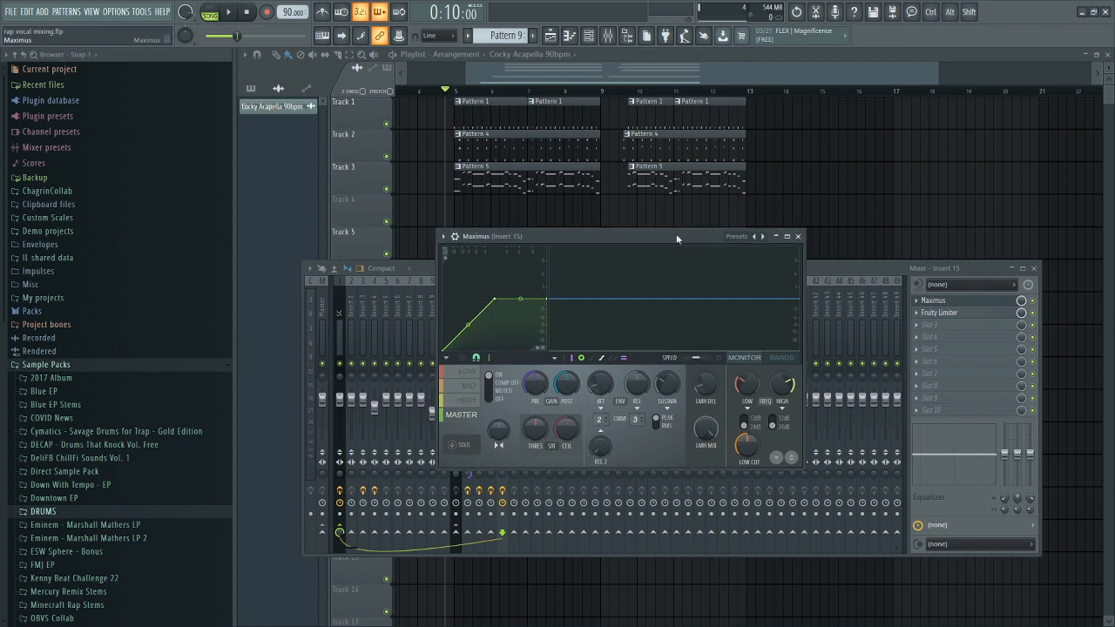
mouse_move(677, 237)
mouse_down()
mouse_move(706, 235)
mouse_move(694, 242)
mouse_up()
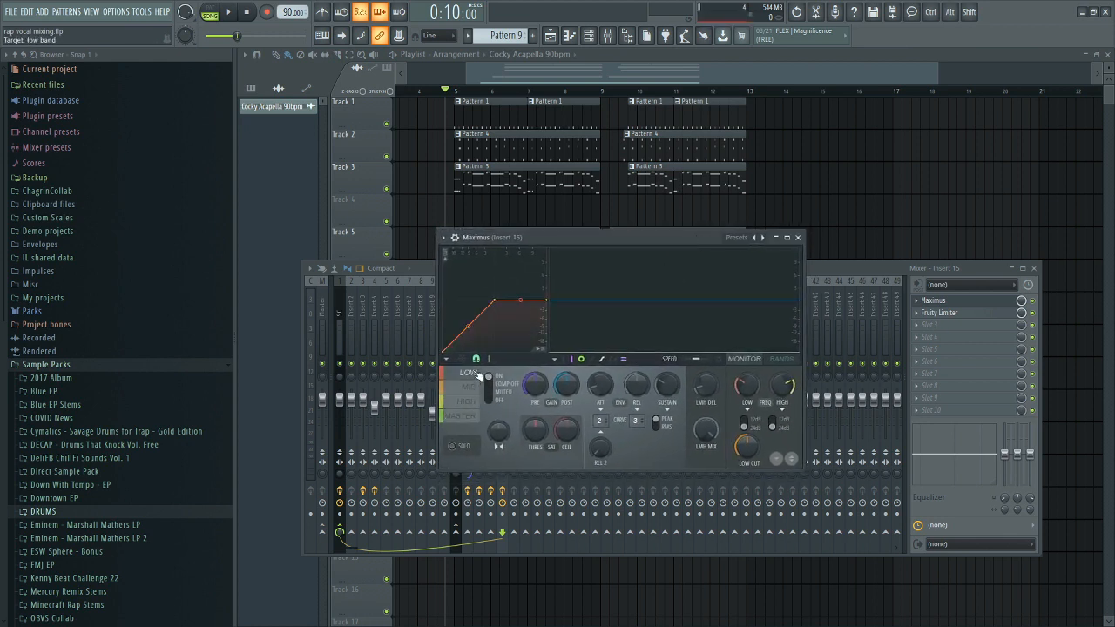
drag(605, 237, 606, 235)
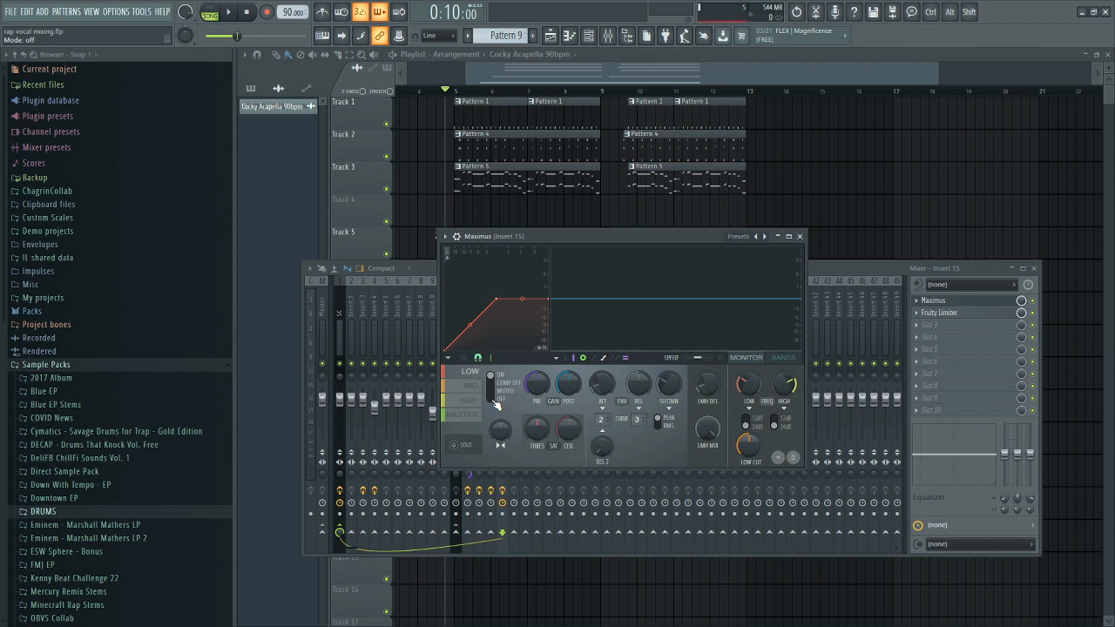
Play the vocal on Track 7 in solo with the Maximus editor open on Insert 15
key(F5)
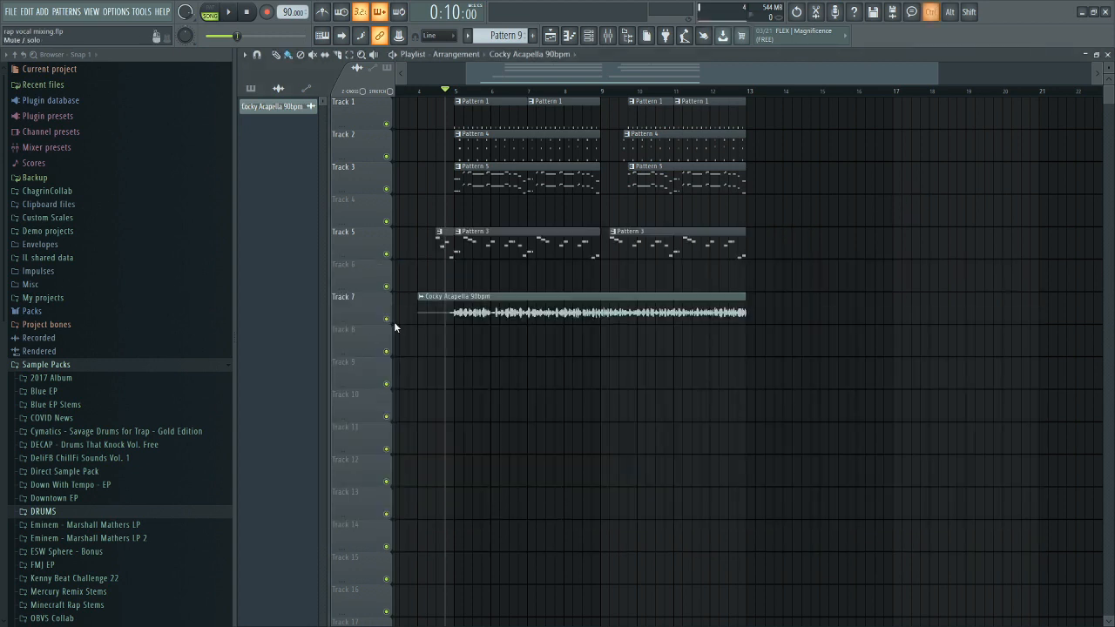
key(space)
key(F9)
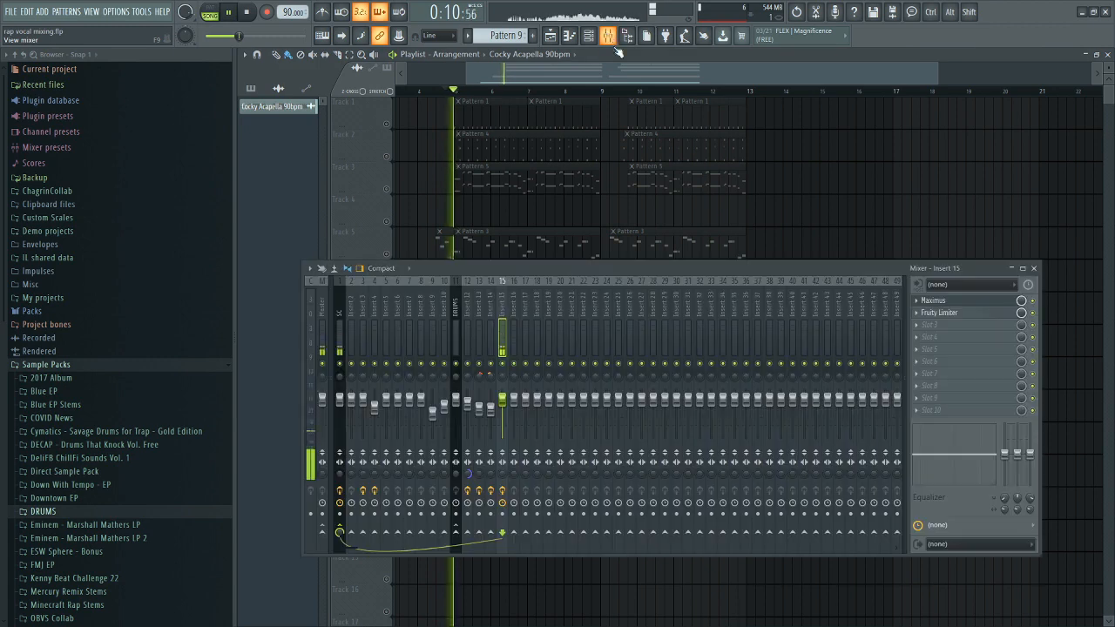
click(956, 303)
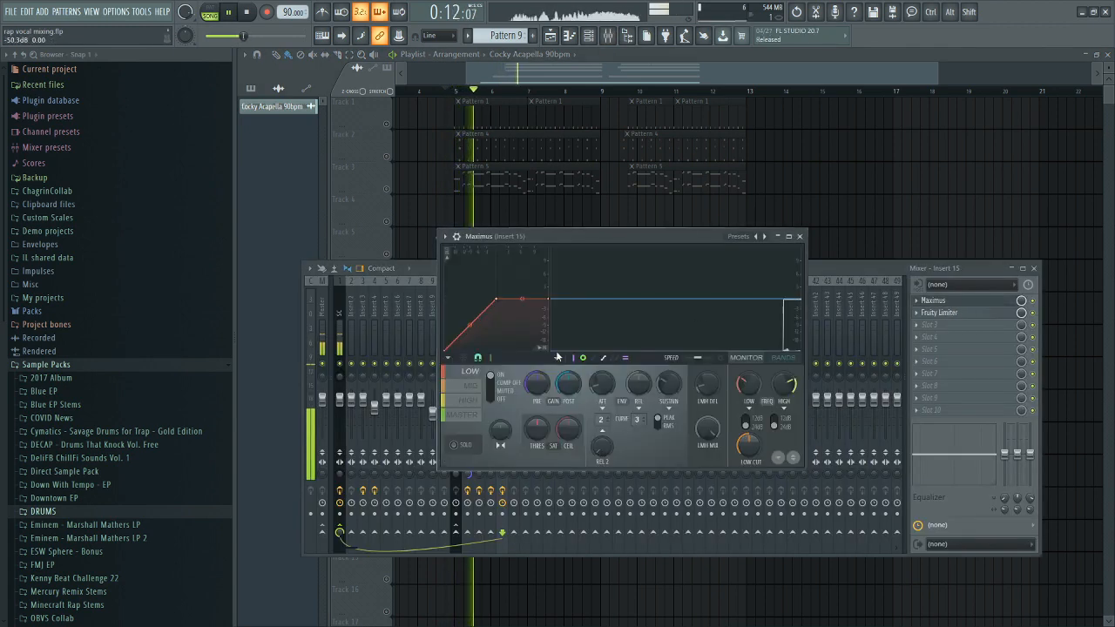
Solo Maximus's mid band, display the band ranges, and set the low crossover to about 1184 Hz with the high crossover adjusted
click(468, 444)
click(783, 358)
drag(748, 383, 748, 344)
drag(782, 388, 748, 384)
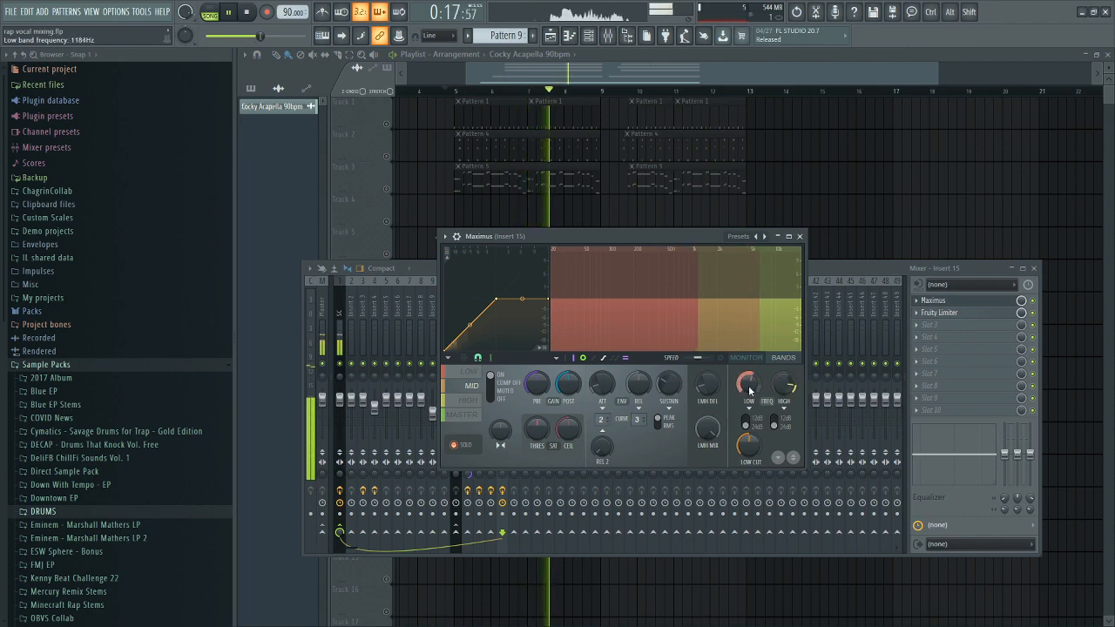
Move the playhead to the middle of bar 7 in the playlist and play the soloed vocal from there
key(space)
click(546, 91)
scroll(554, 371, up, 5)
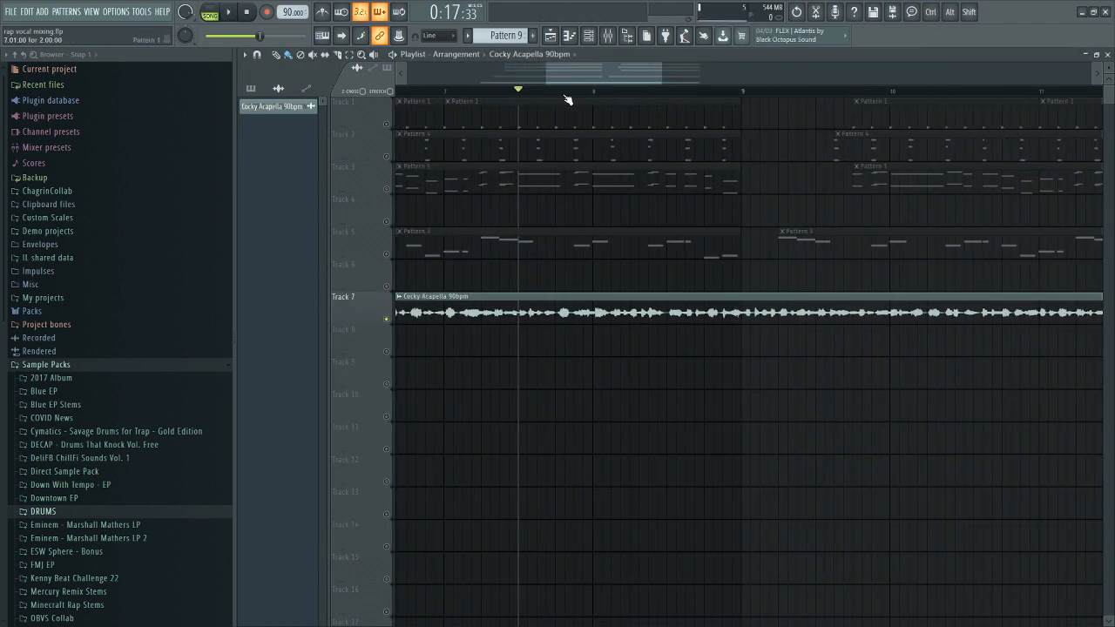
scroll(567, 101, up, 3)
key(space)
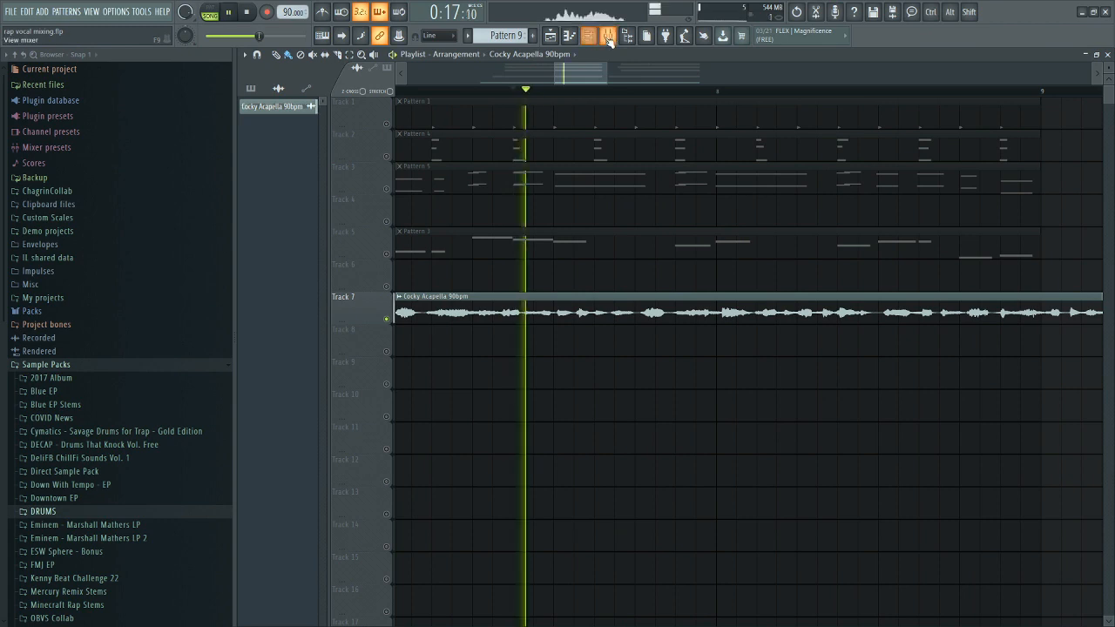
Check Fruity Limiter on Insert 15, reopen Maximus and play the vocal through its soloed mid band
key(F9)
click(964, 315)
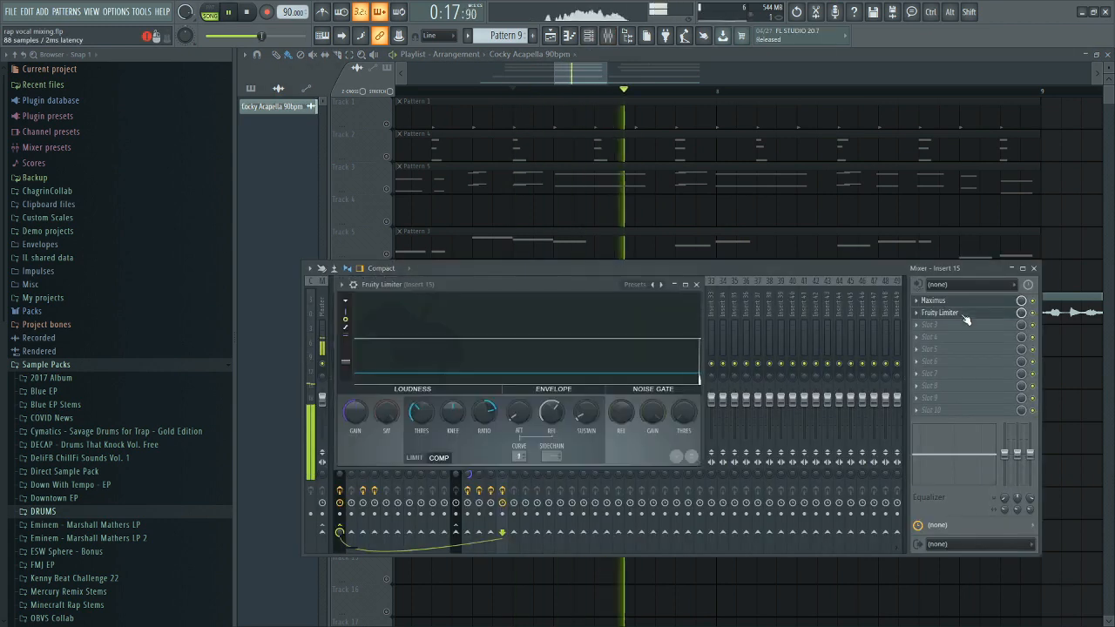
click(963, 313)
key(space)
click(962, 311)
click(962, 311)
click(958, 302)
key(space)
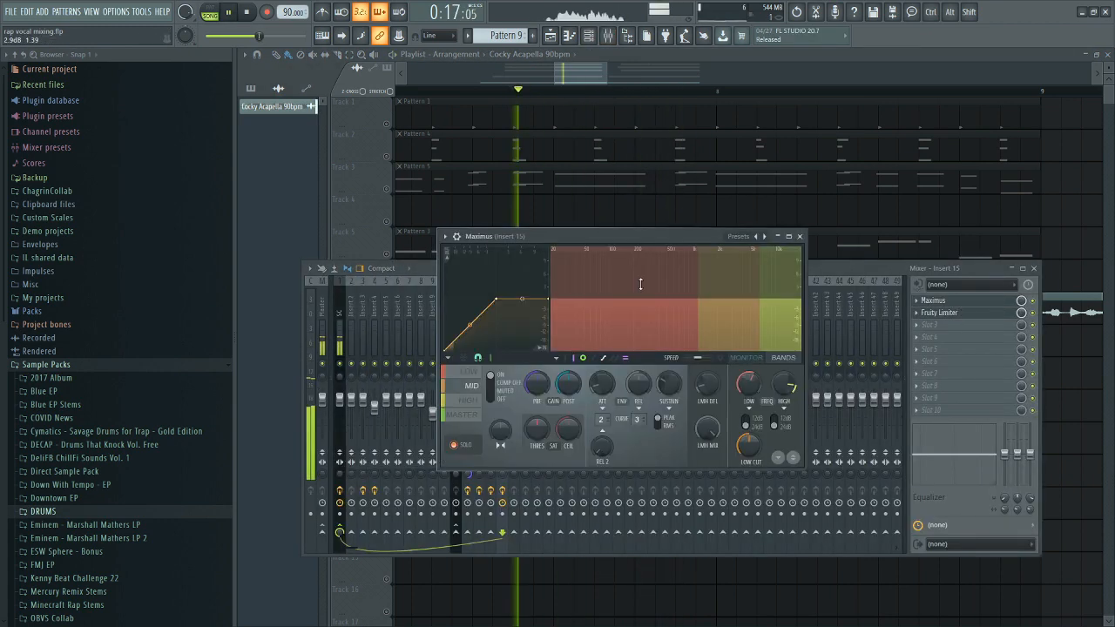
Raise Maximus's high crossover and set its low crossover to about 1476 Hz while listening to the vocal
drag(661, 234, 675, 243)
key(space)
drag(798, 392, 798, 385)
drag(770, 390, 770, 383)
key(space)
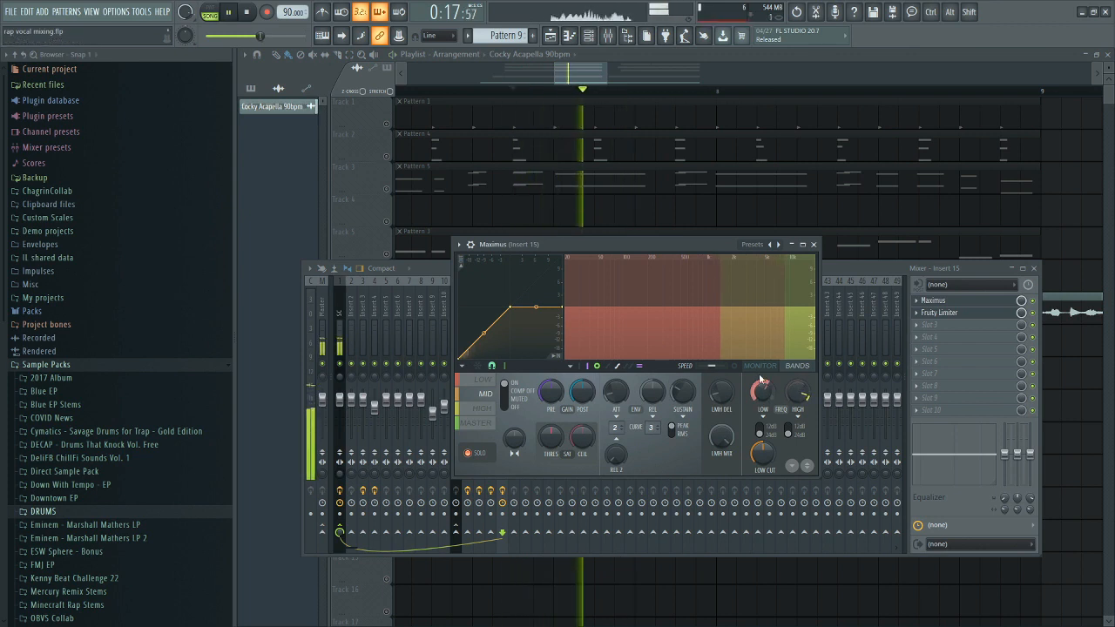
key(space)
Using Maximus's live spectrum during playback, raise the low crossover further and pull the mid band's compression curve down
click(738, 371)
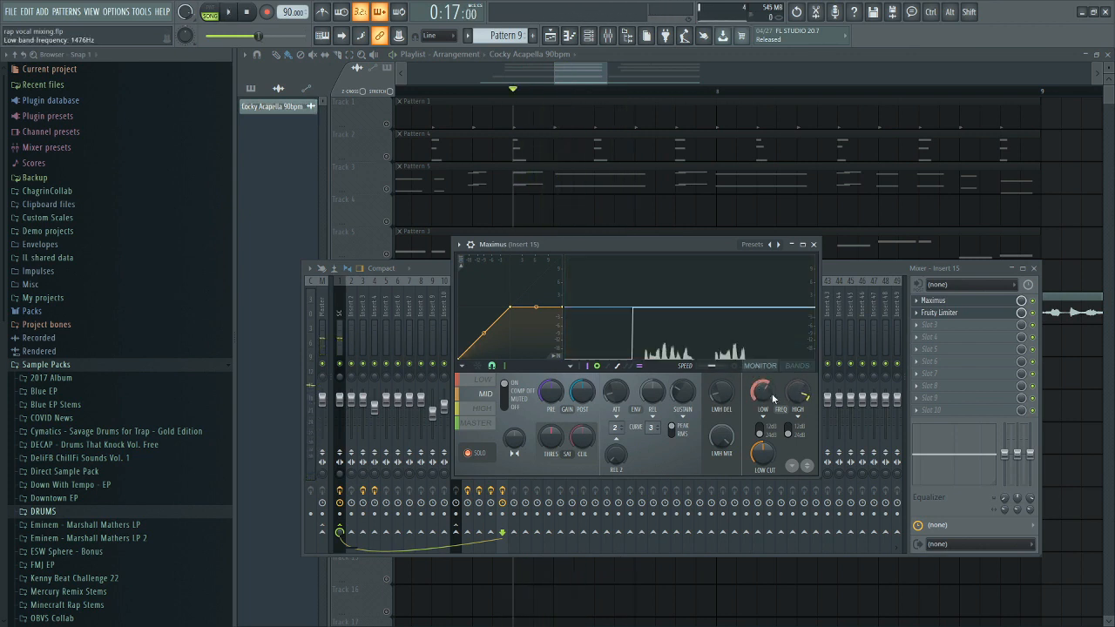
key(space)
click(739, 371)
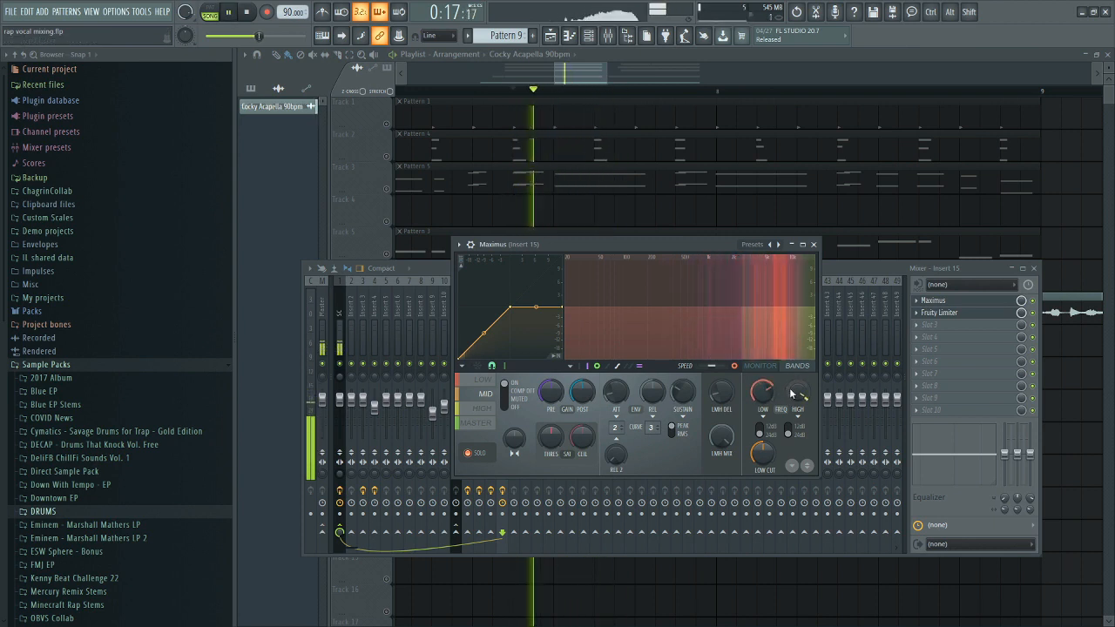
key(space)
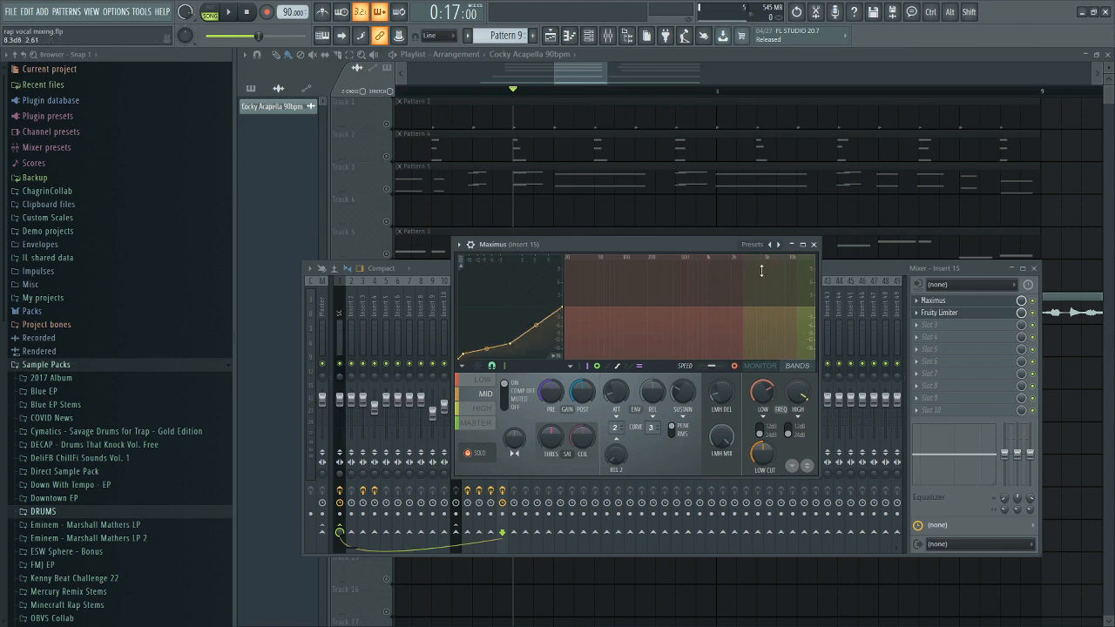
Return to the playlist, place the playhead just before bar 5 and unsolo Track 7 to enable the beat tracks
click(814, 245)
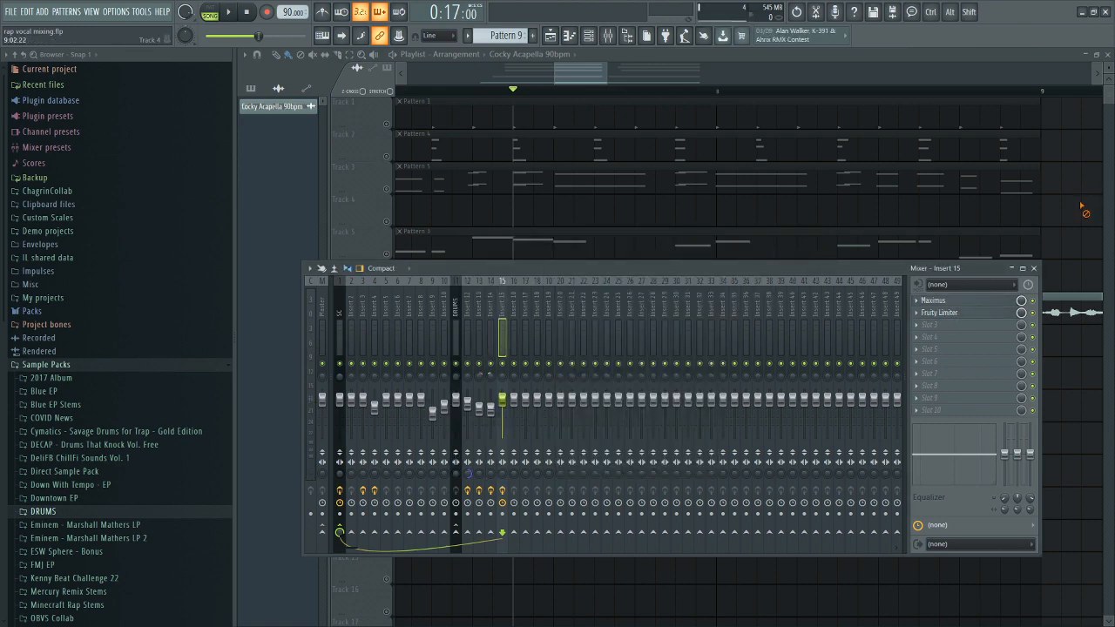
click(1034, 269)
scroll(982, 323, down, 5)
drag(633, 82, 689, 107)
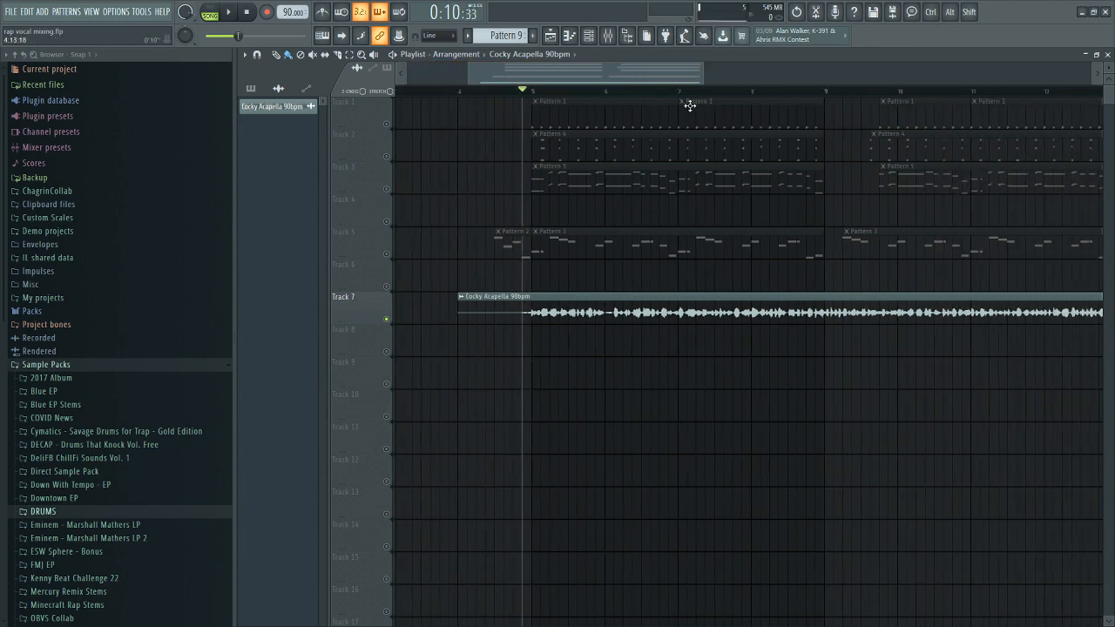
scroll(479, 258, down, 4)
ctrl+click(385, 319)
scroll(597, 427, up, 3)
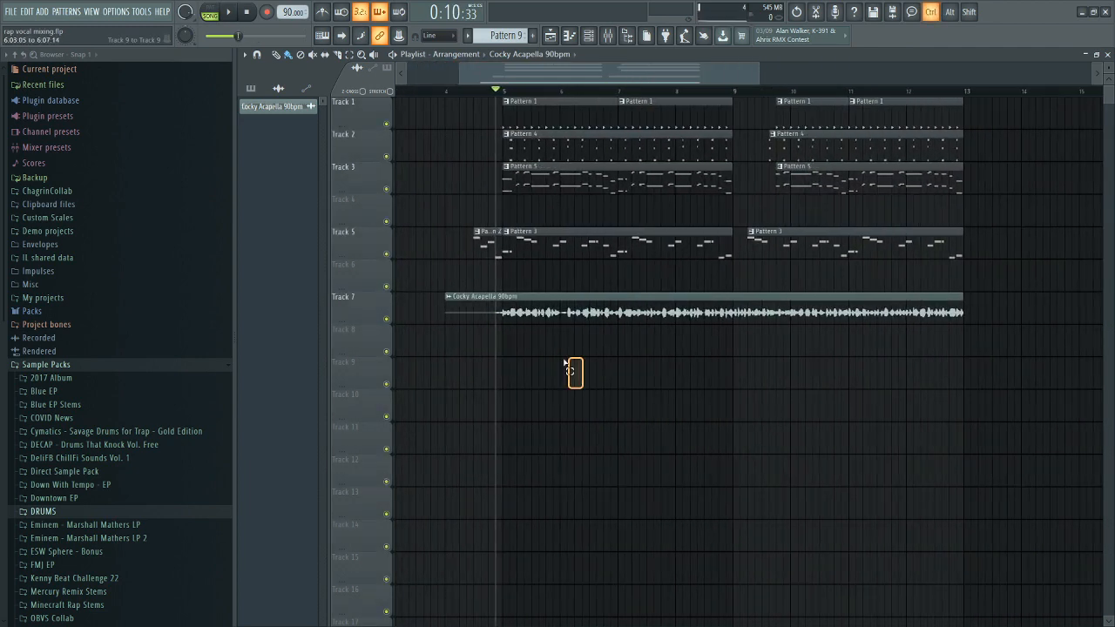
Play the vocal with the full beat and reopen Maximus on Insert 15 with its mid band unsoloed
click(610, 36)
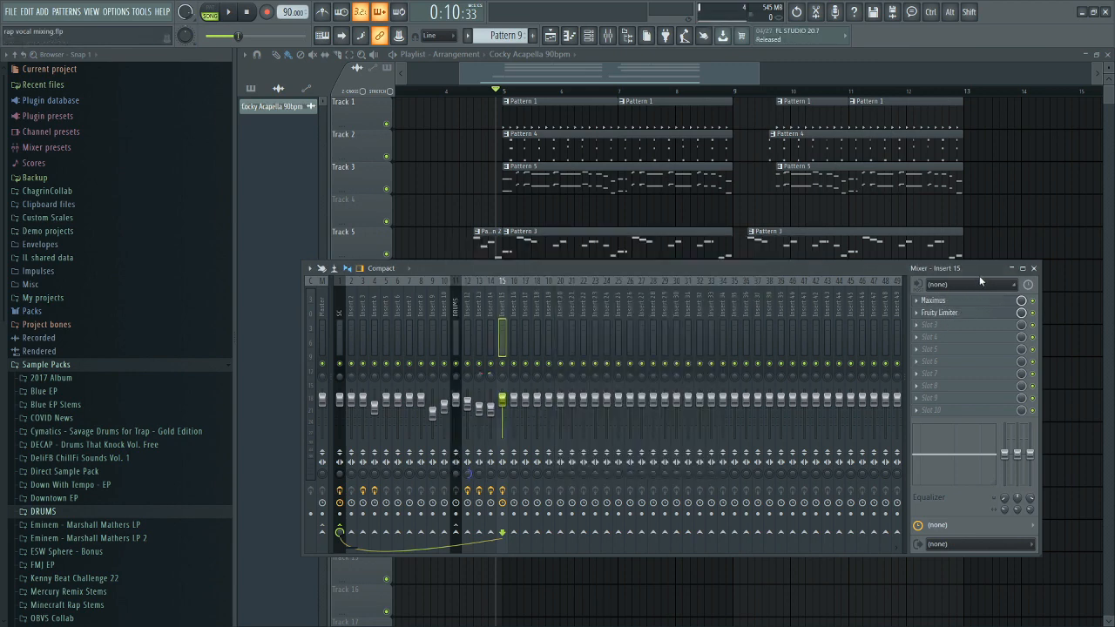
key(F9)
key(space)
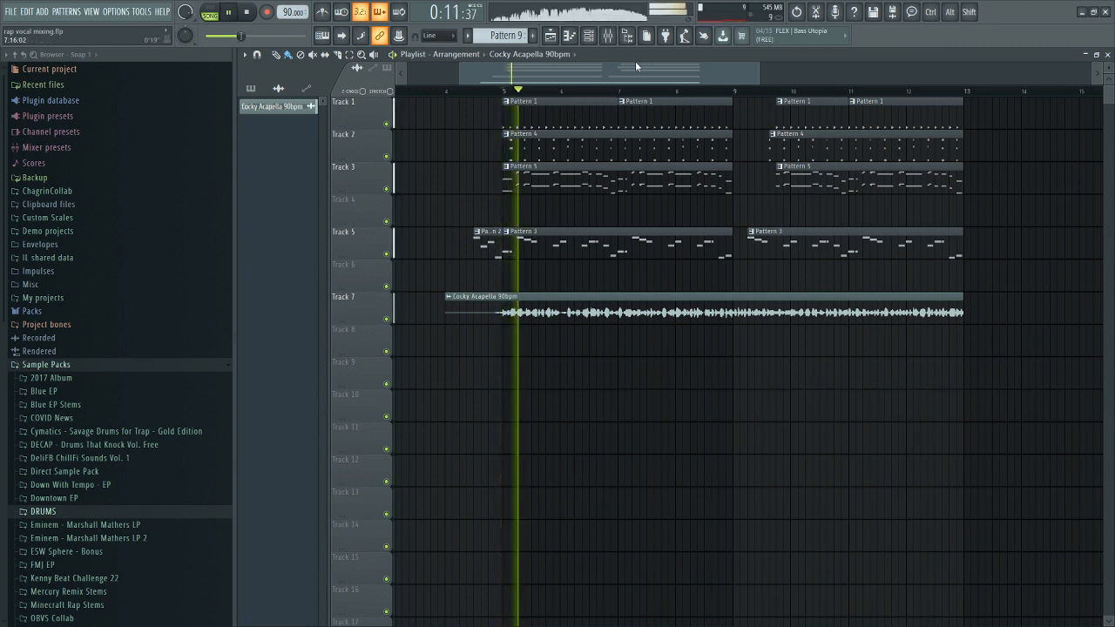
key(F9)
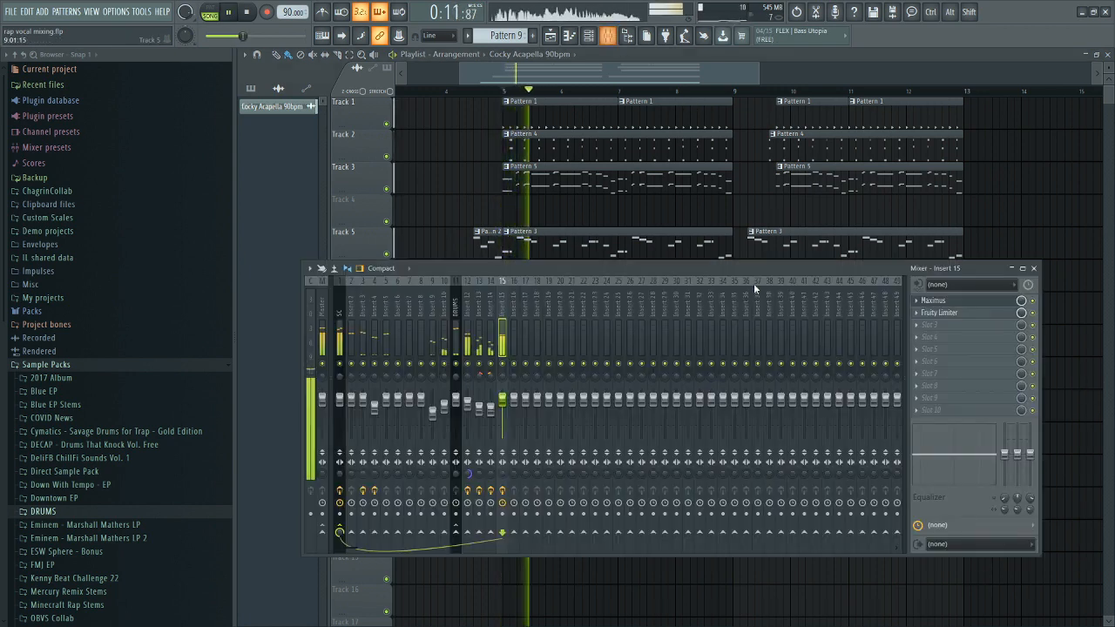
click(959, 300)
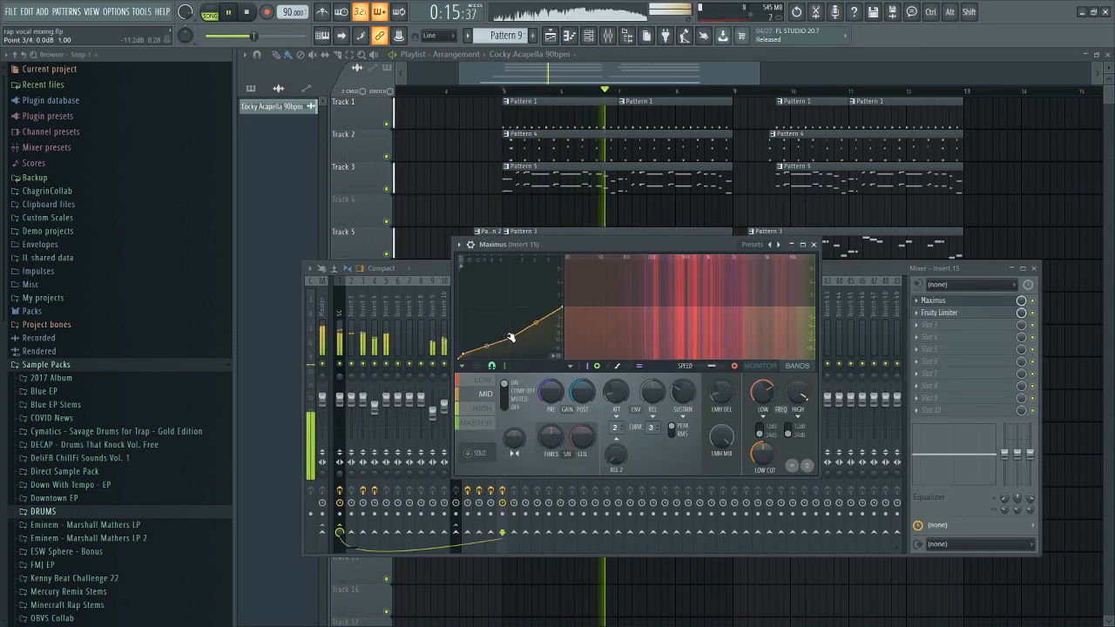
Compare the vocal with Maximus bypassed and enabled during playback, and soften the mid band's compression curve
click(1036, 306)
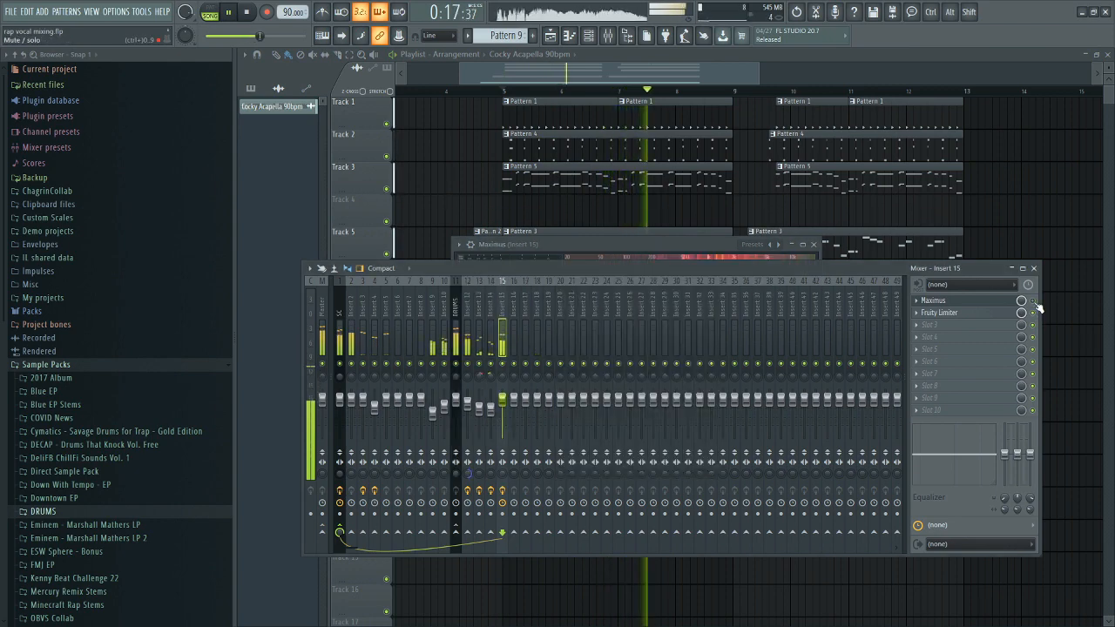
click(702, 244)
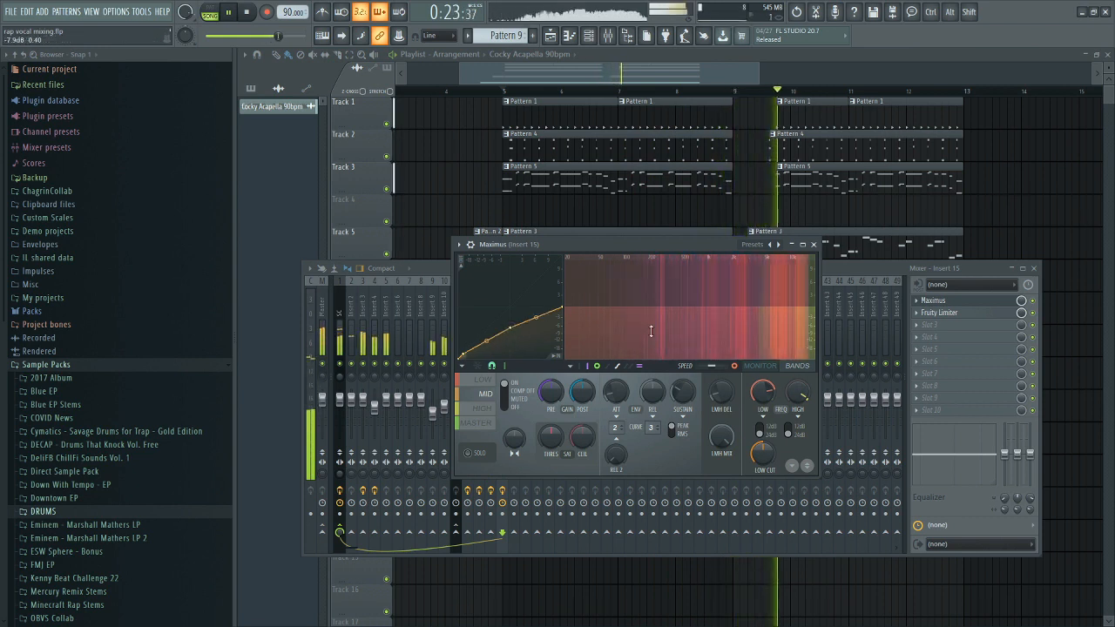
click(964, 301)
click(1033, 300)
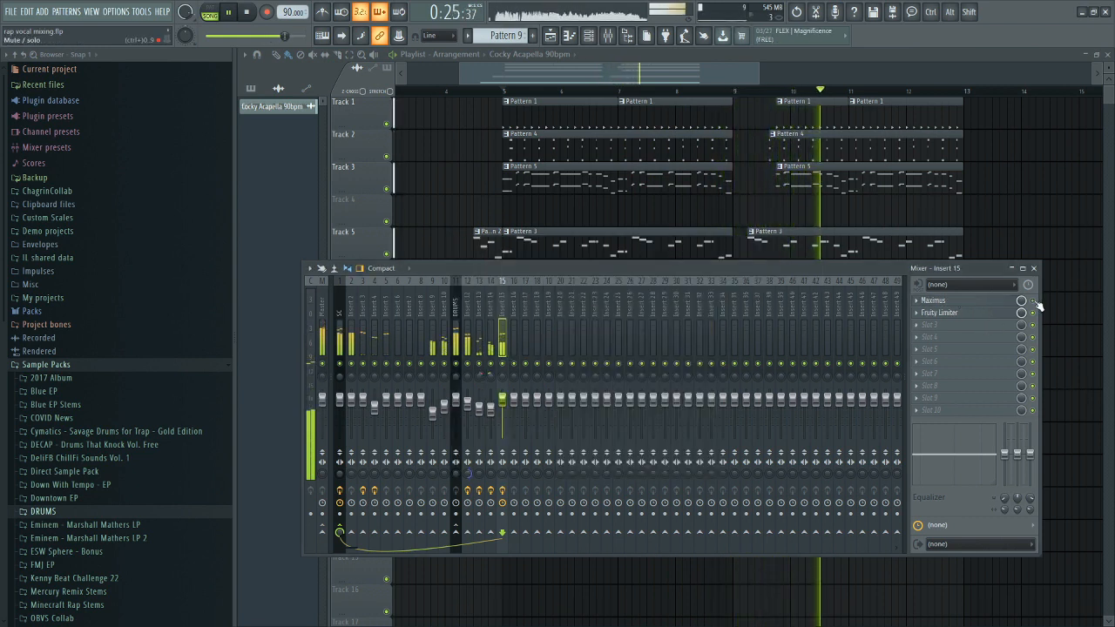
key(space)
Load Fruity Parametric EQ 2 into the third effect slot of Insert 15 and place its editor over the mixer
click(978, 329)
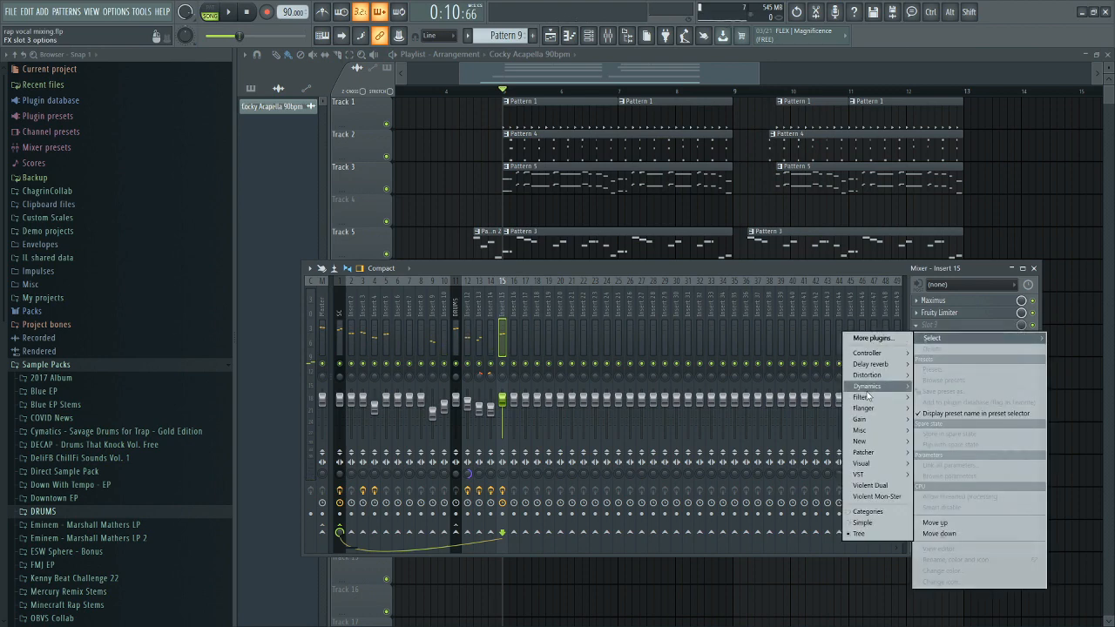
mouse_move(870, 398)
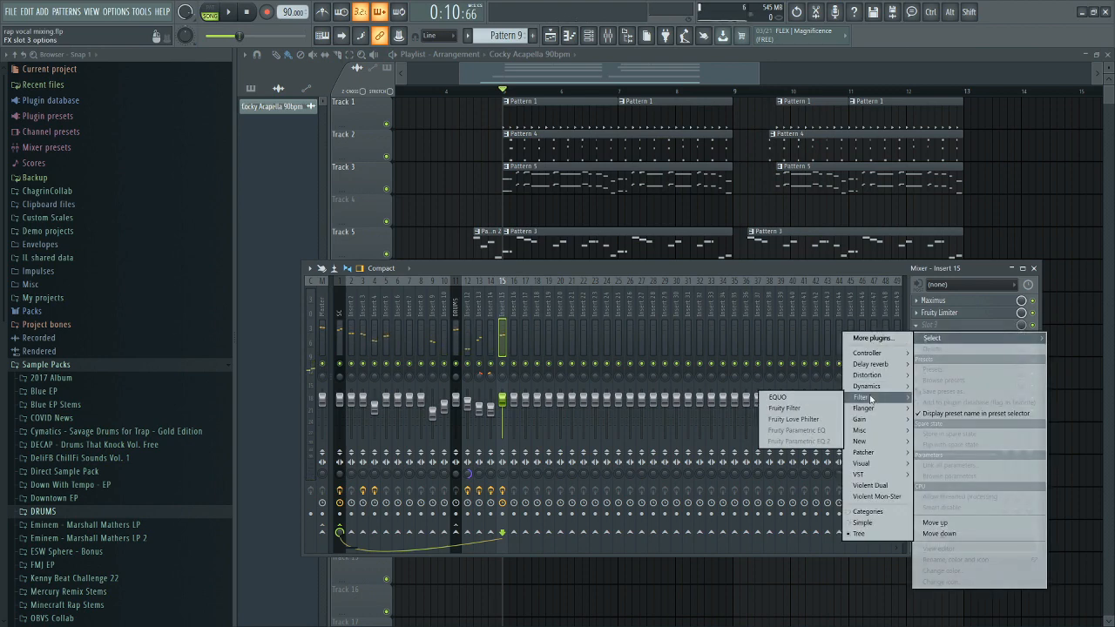
click(800, 440)
drag(470, 138, 640, 298)
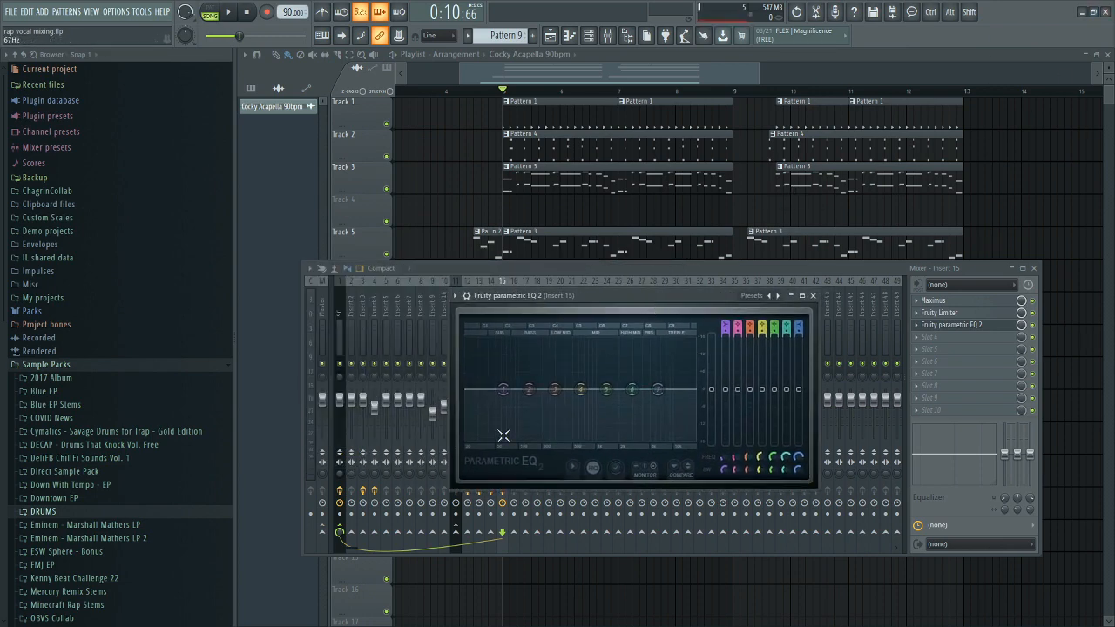
Make EQ band 1 a high-pass at about 103 Hz and gently boost bands 6 and 7, with band 7 at 1 dB near 5952 Hz
mouse_move(523, 424)
click(566, 455)
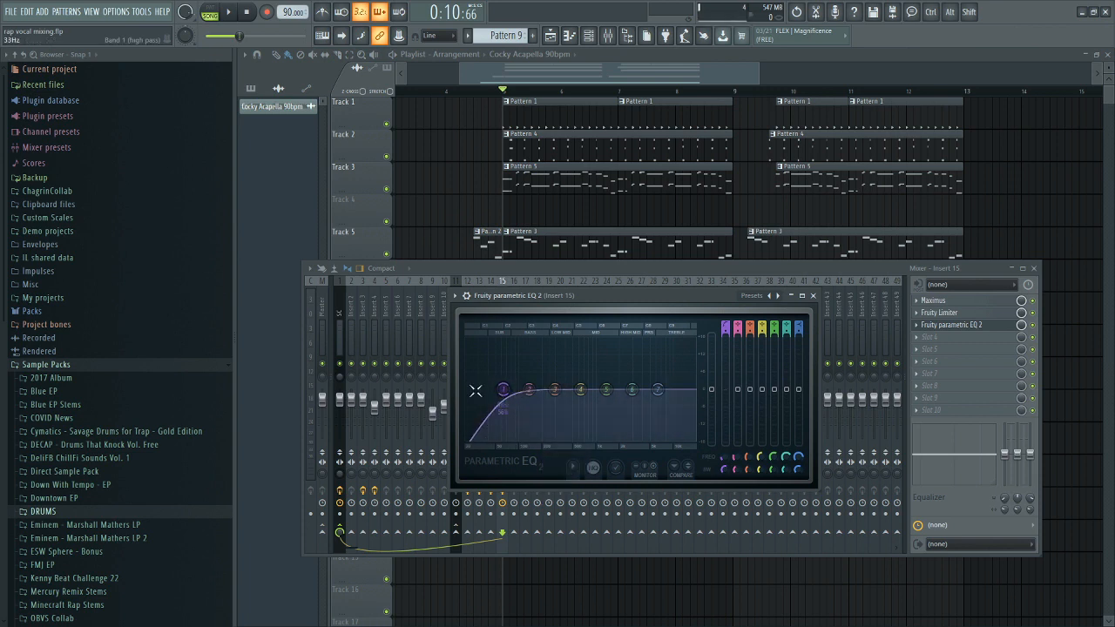
drag(645, 297, 676, 298)
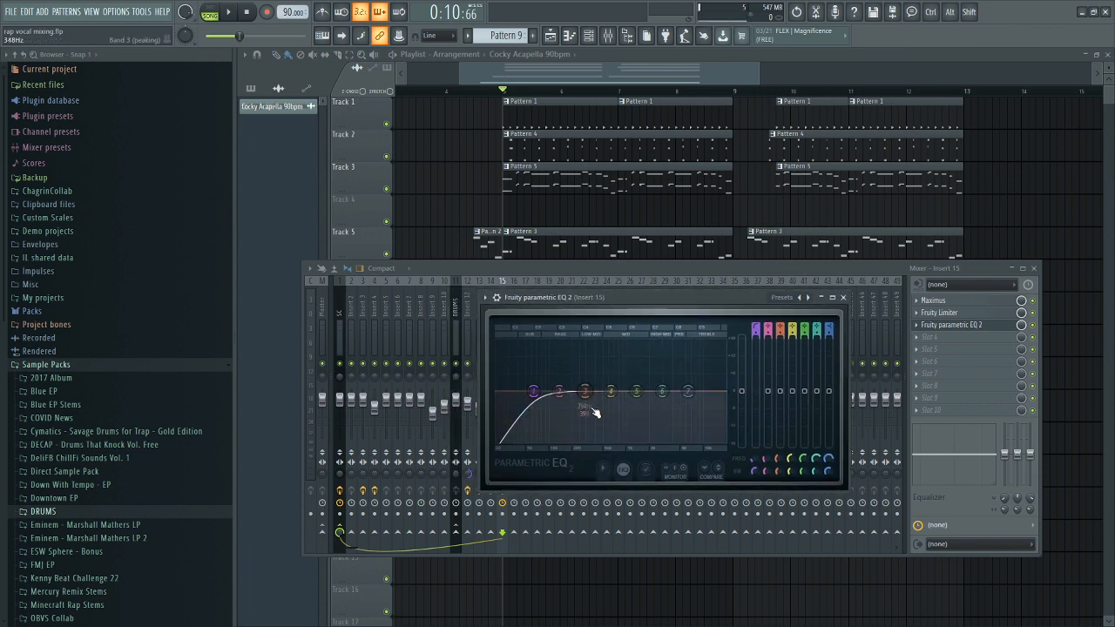
key(space)
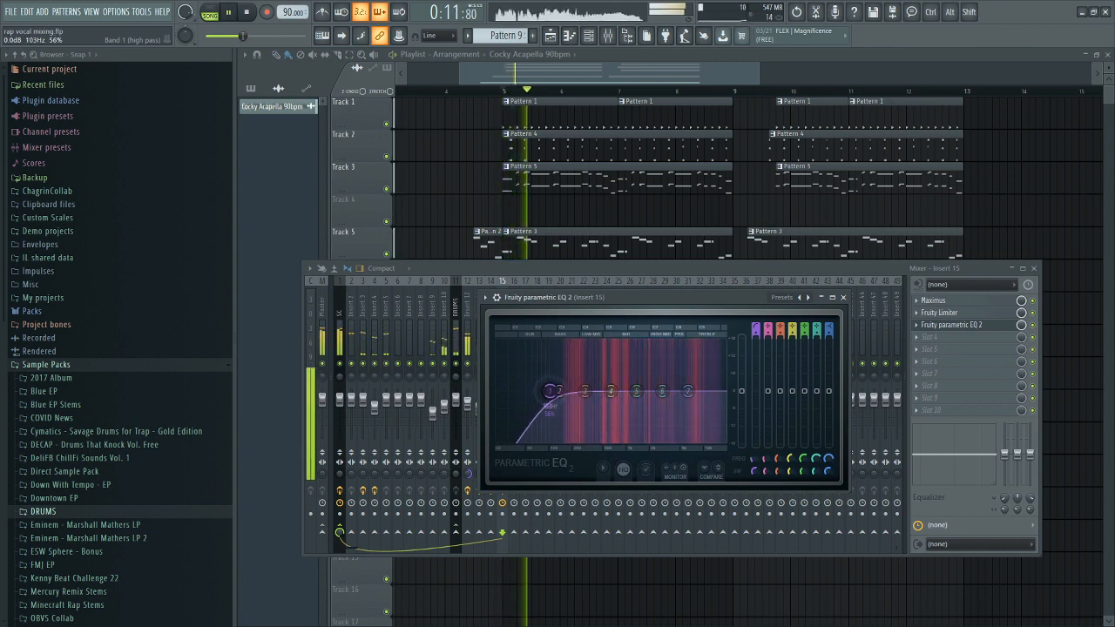
drag(534, 392, 558, 396)
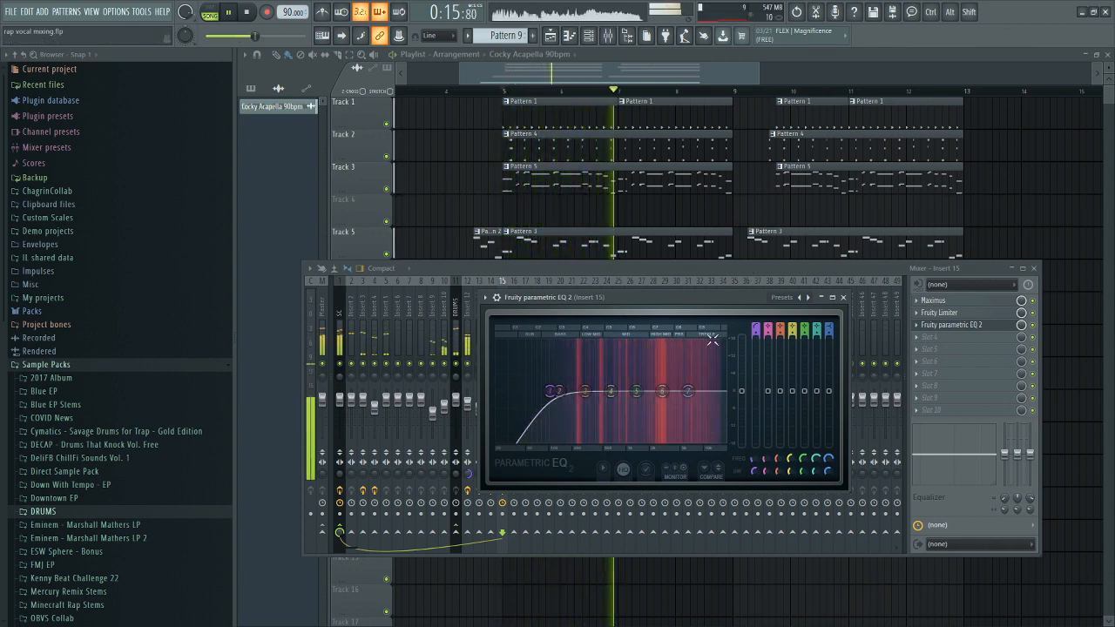
key(space)
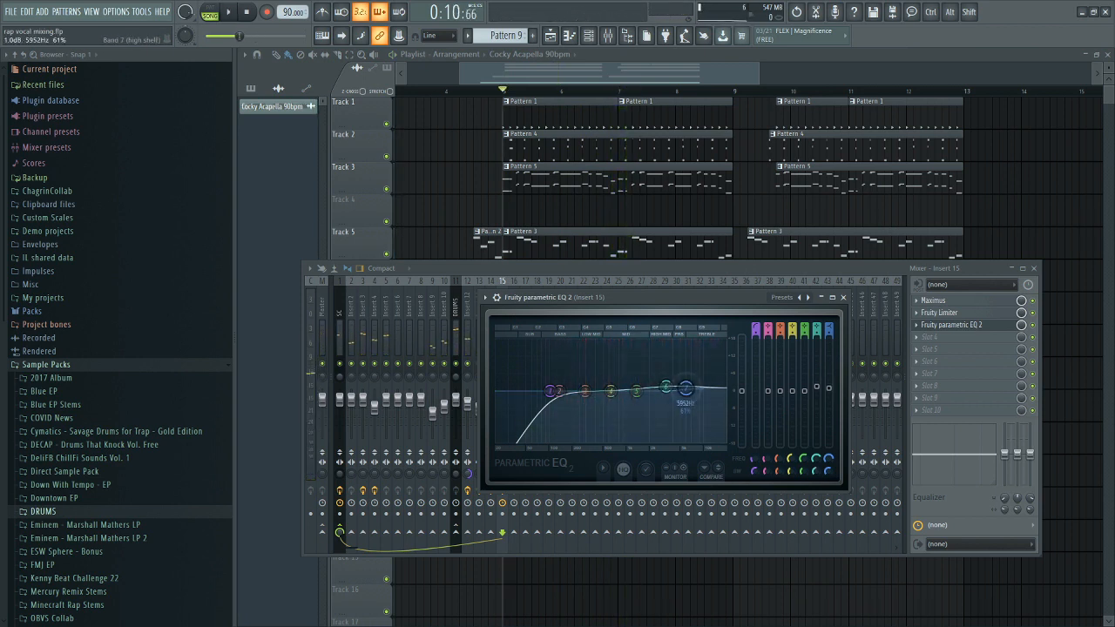
Bypass Maximus on Insert 15 and bring the Fruity Parametric EQ 2 editor back up
click(964, 300)
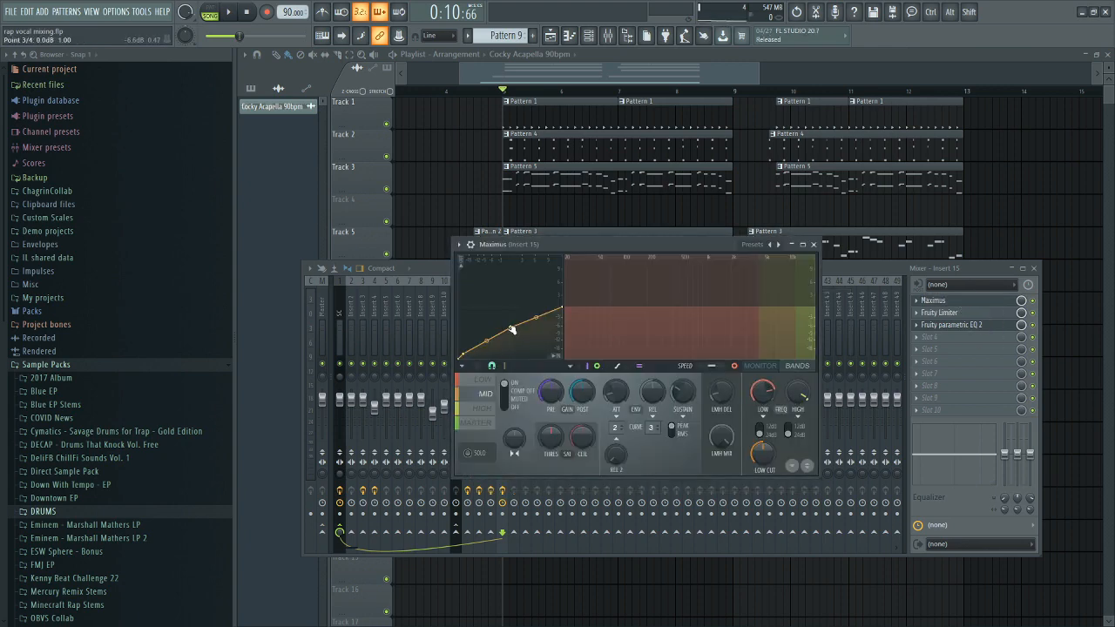
click(1034, 305)
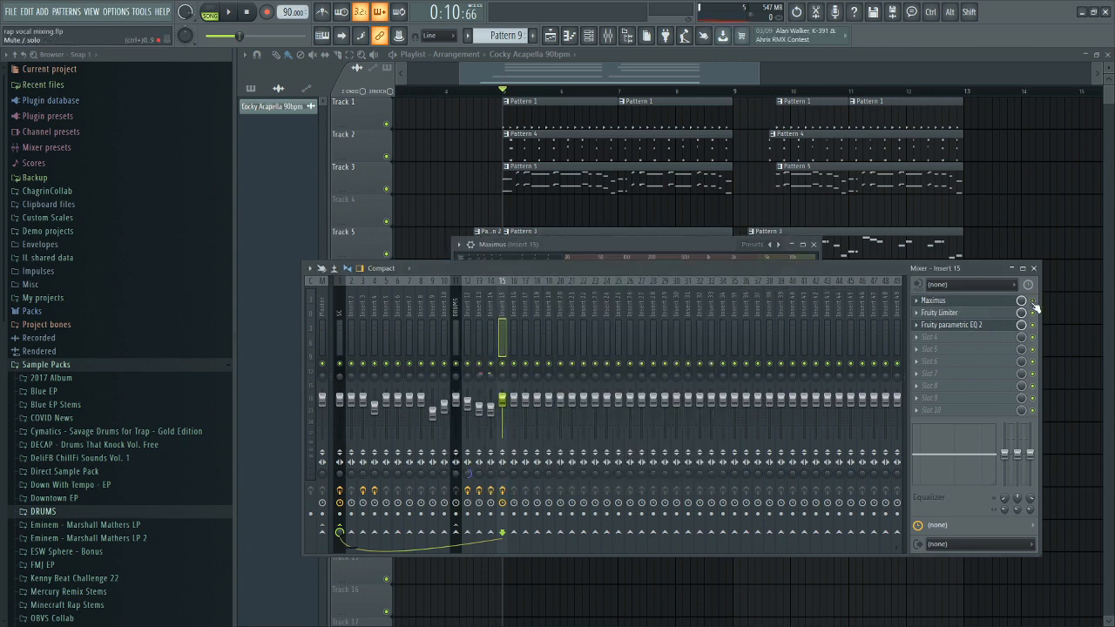
click(976, 325)
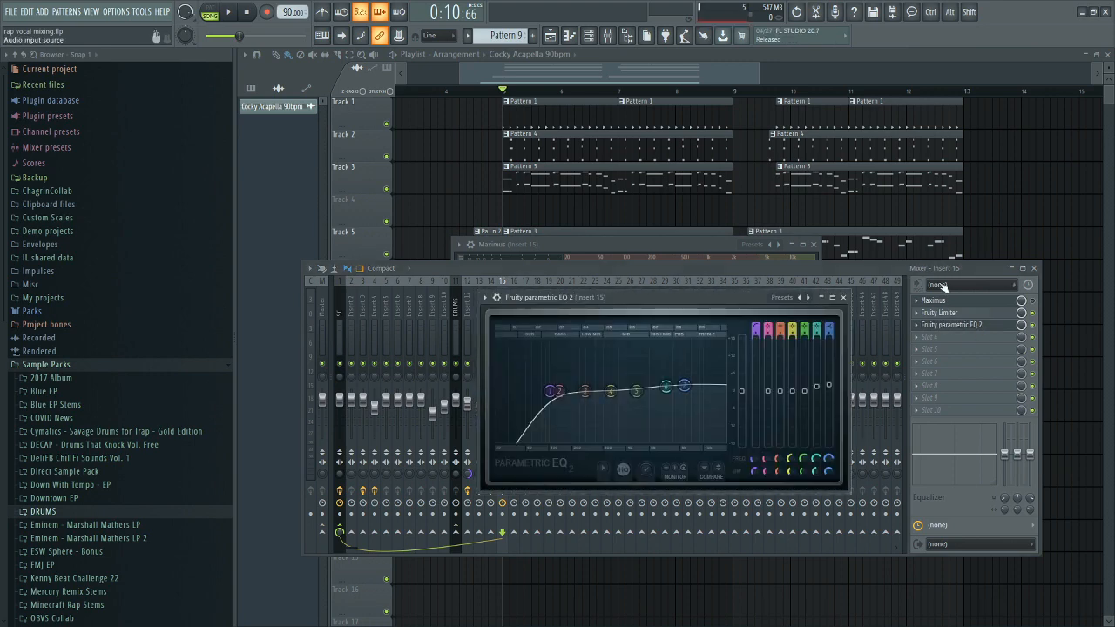
click(965, 302)
click(965, 326)
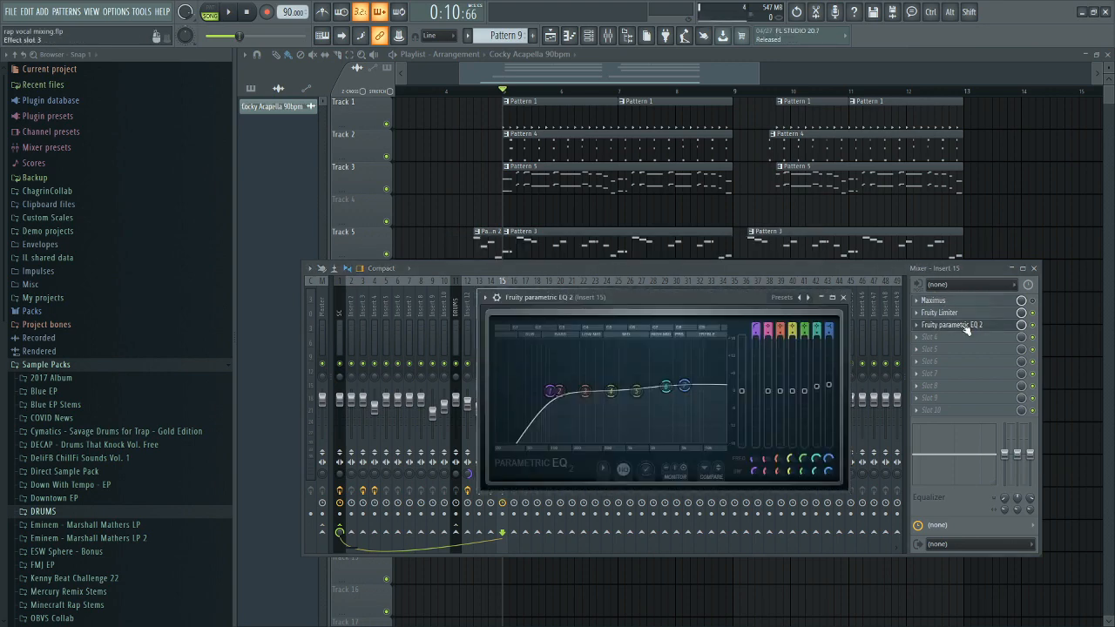
Reposition the EQ editor and shift the frequencies of bands 6 and 7 lower while the full mix plays
drag(711, 297, 718, 314)
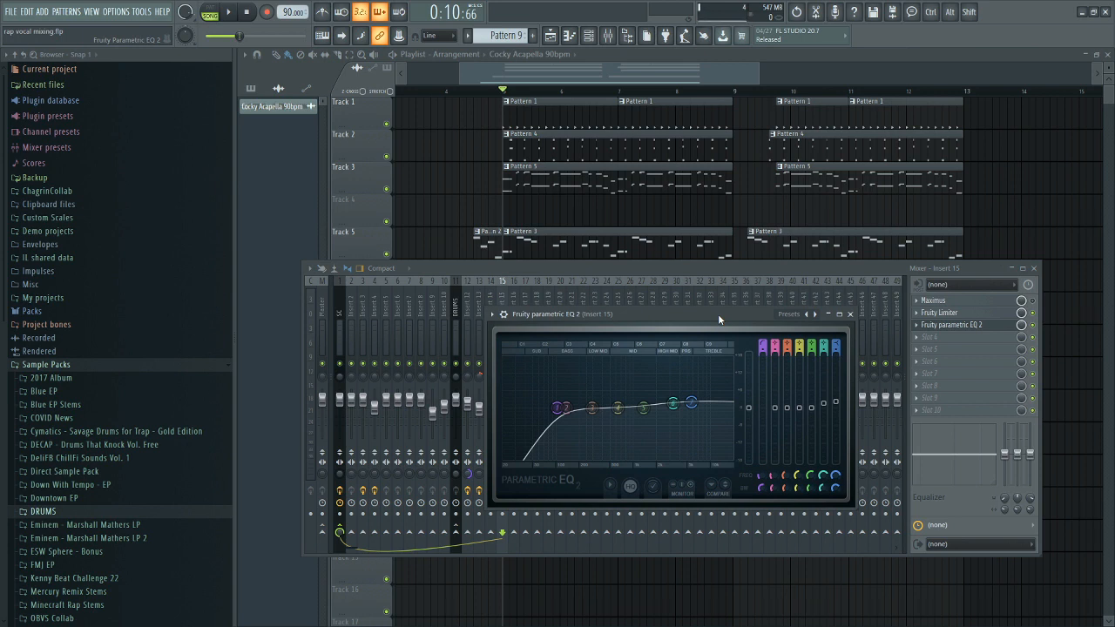
drag(718, 314, 690, 290)
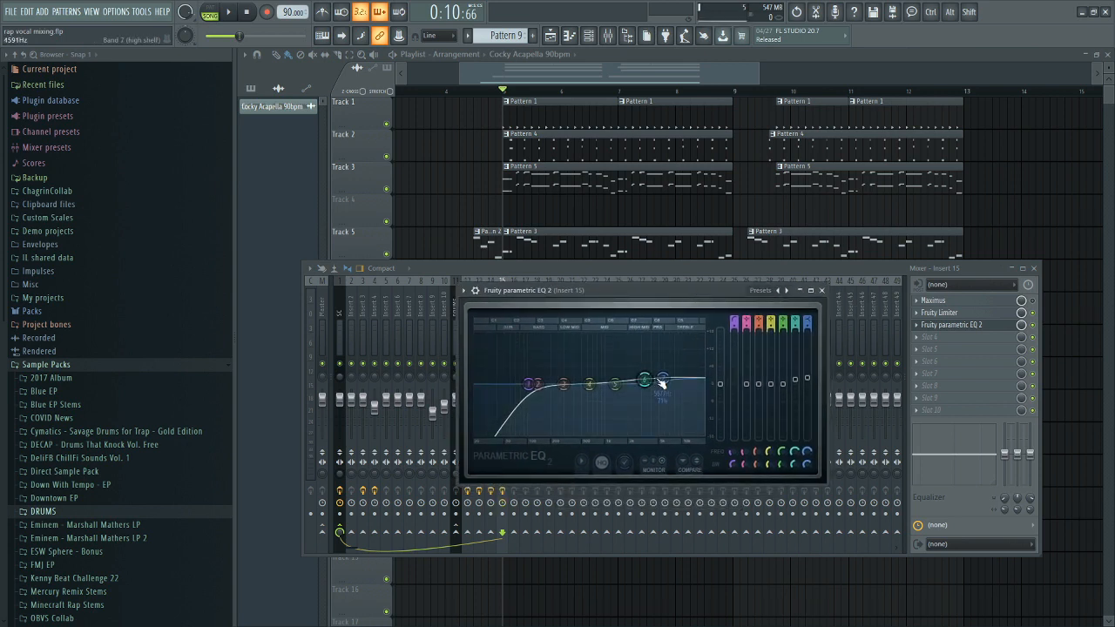
drag(661, 383, 662, 386)
drag(692, 289, 735, 291)
key(space)
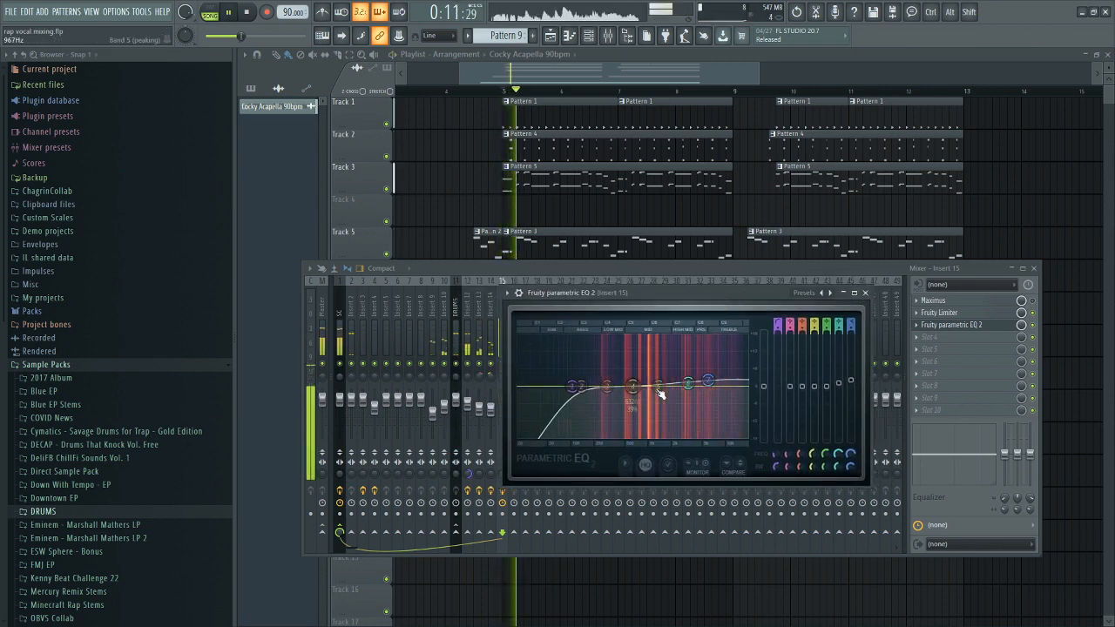
drag(708, 381, 683, 384)
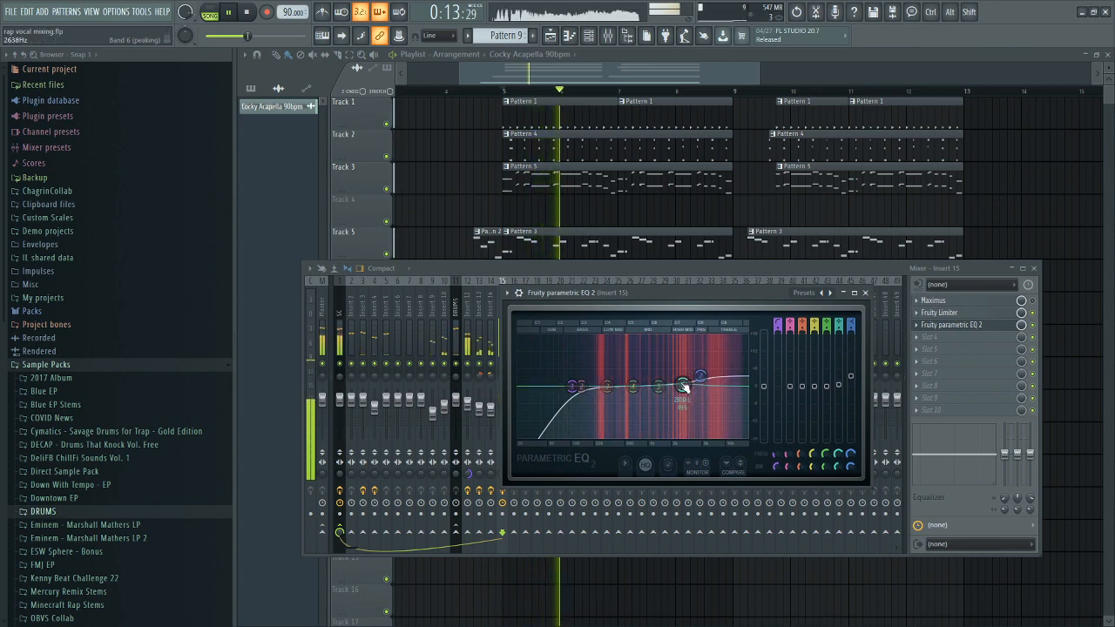
Gently boost EQ band 3, dip band 5 and lower band 7 a little, and close the EQ editor with playback stopped
drag(608, 386, 605, 383)
drag(702, 376, 654, 391)
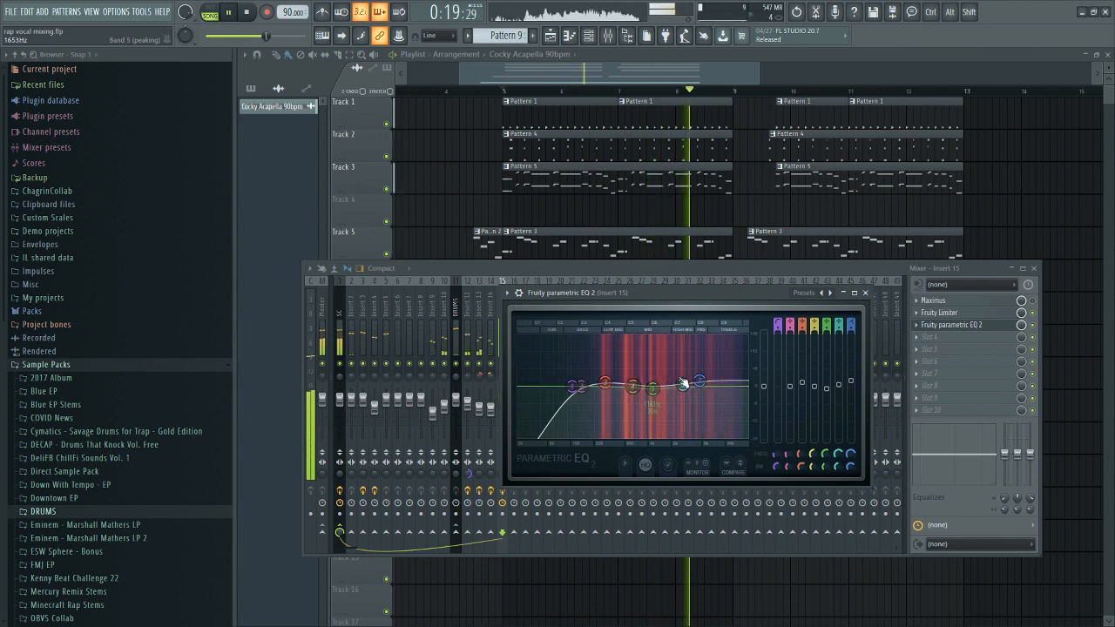
click(853, 293)
click(1097, 55)
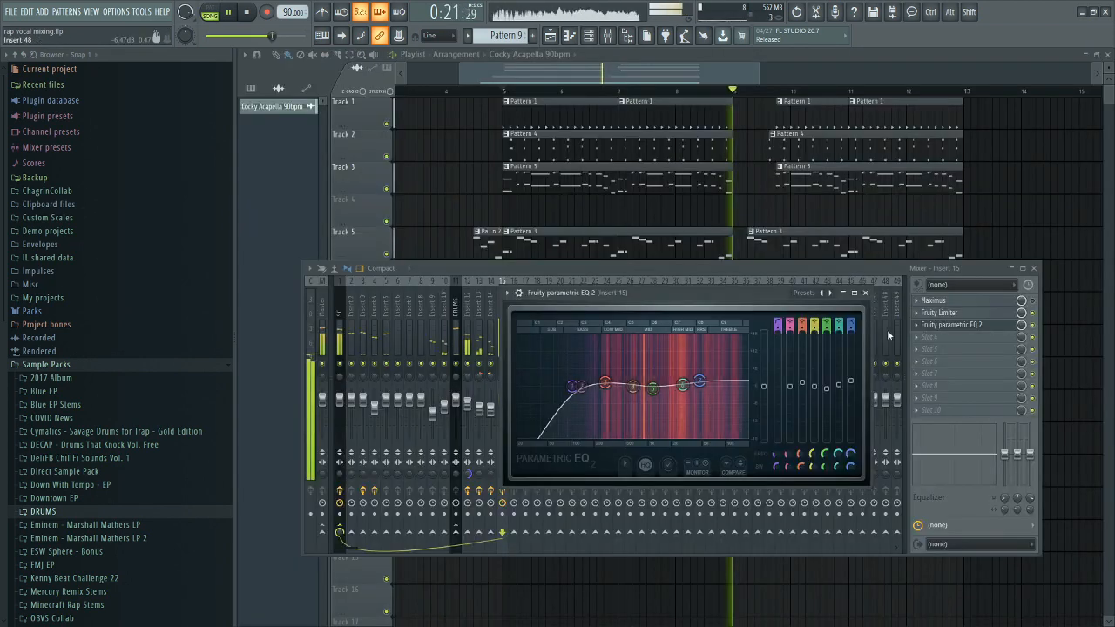
click(865, 293)
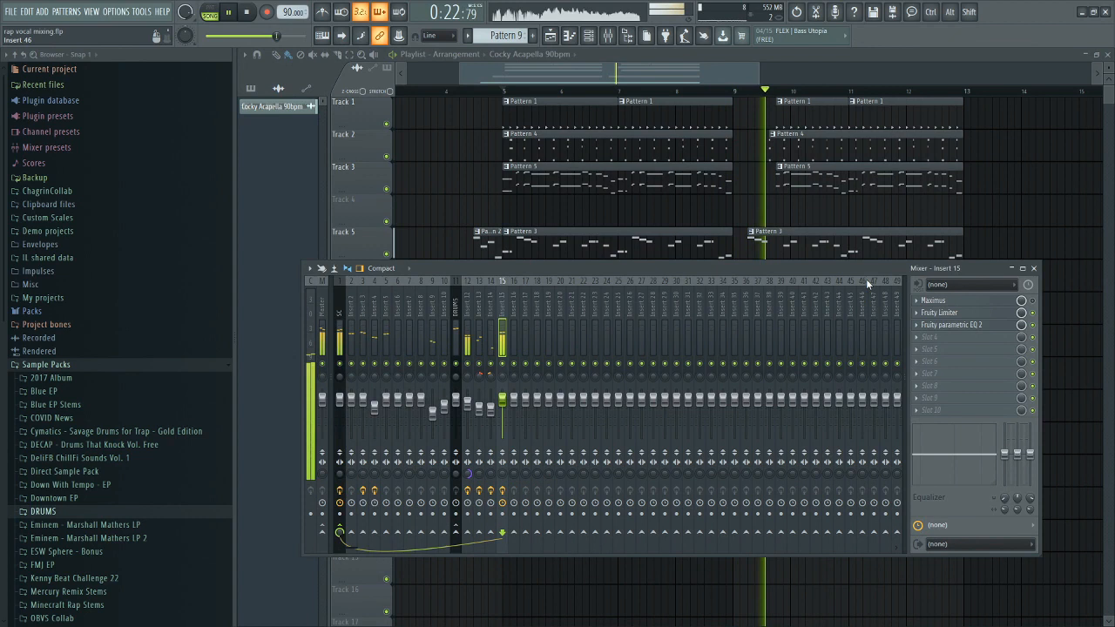
key(space)
Load the MCharmVerb reverb on Insert 15 below the EQ and move it down to the fifth effect slot
click(989, 338)
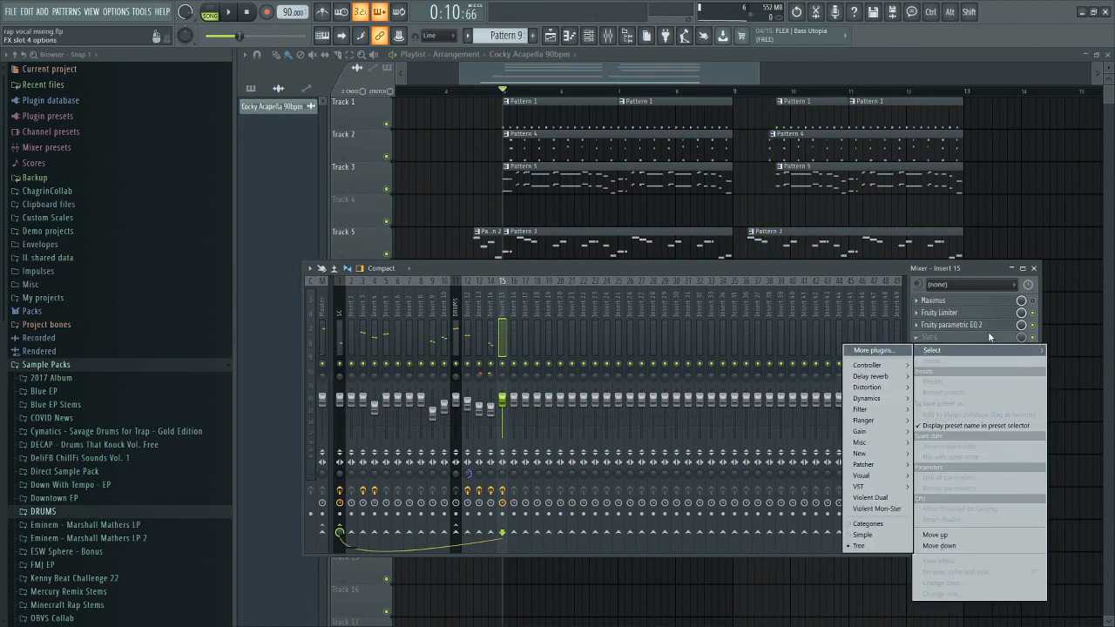
click(980, 268)
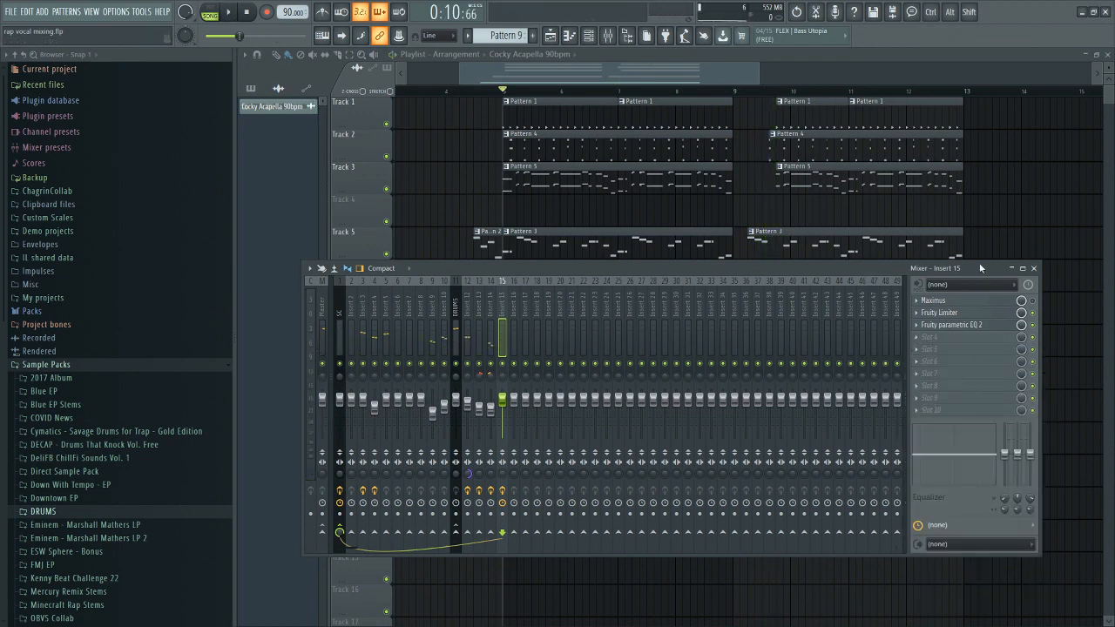
click(974, 338)
mouse_move(882, 376)
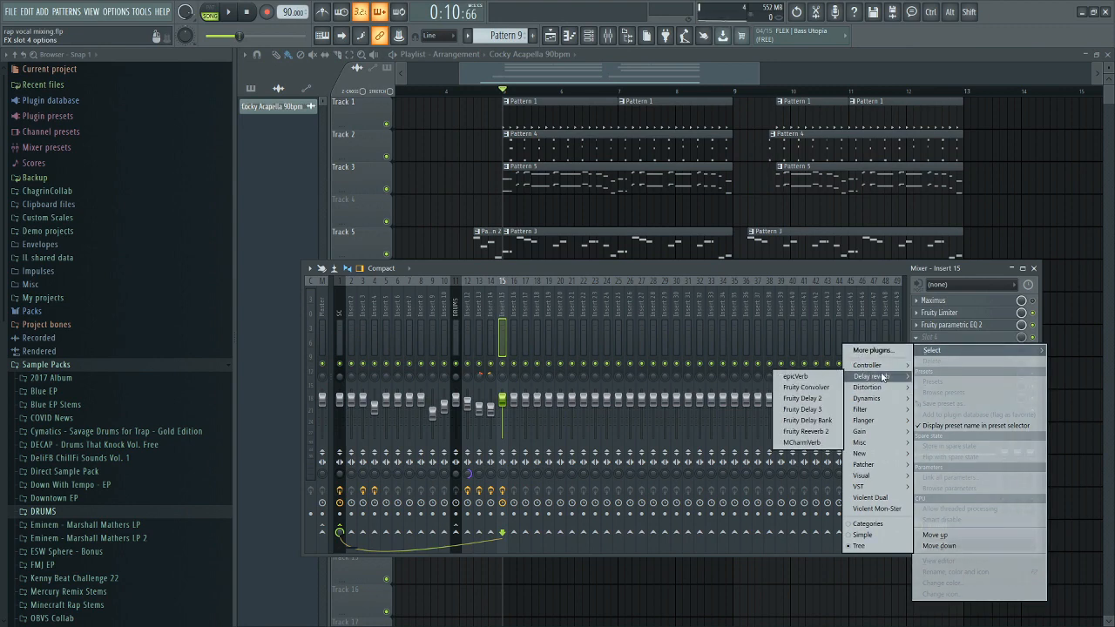
click(829, 444)
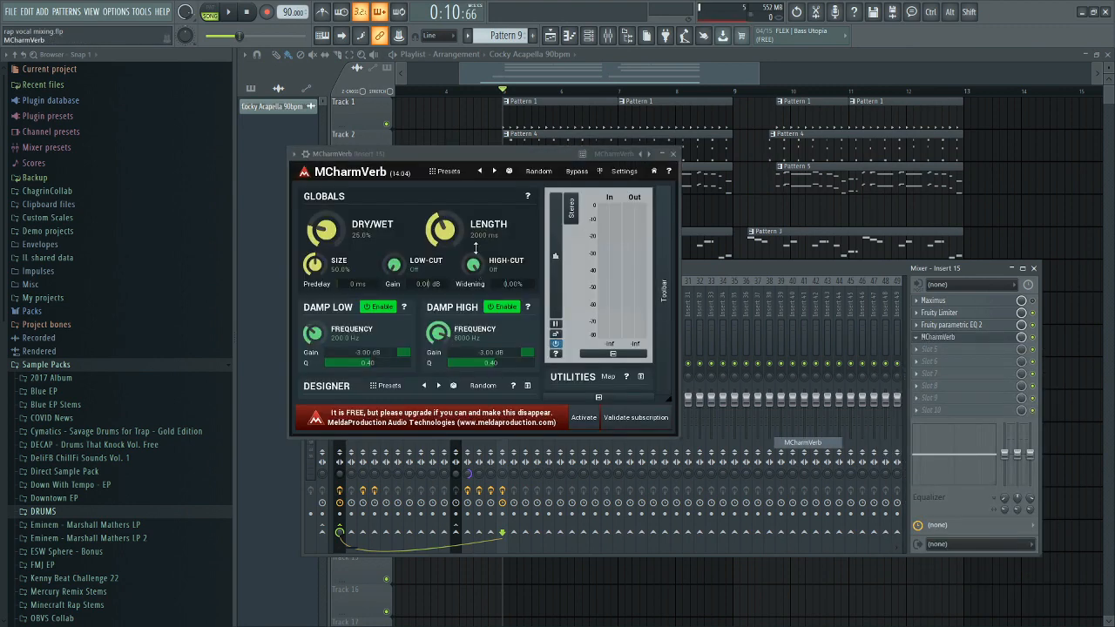
drag(473, 156, 616, 263)
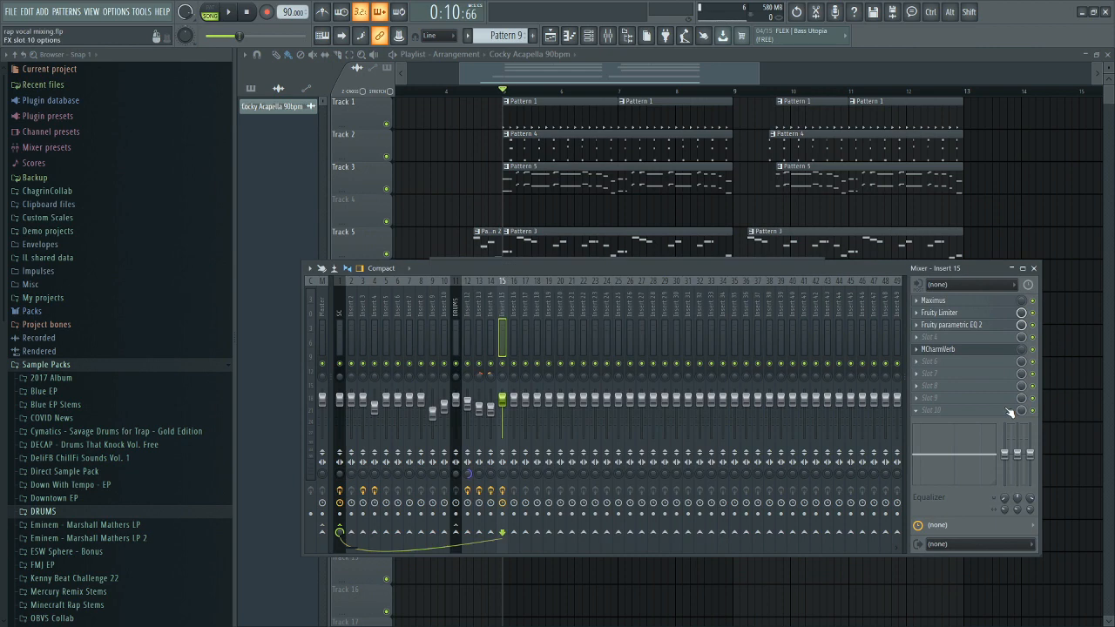
Load Fruity Delay 3 into the fourth effect slot of Insert 15 and turn its feedback level fully down
click(926, 337)
mouse_move(930, 350)
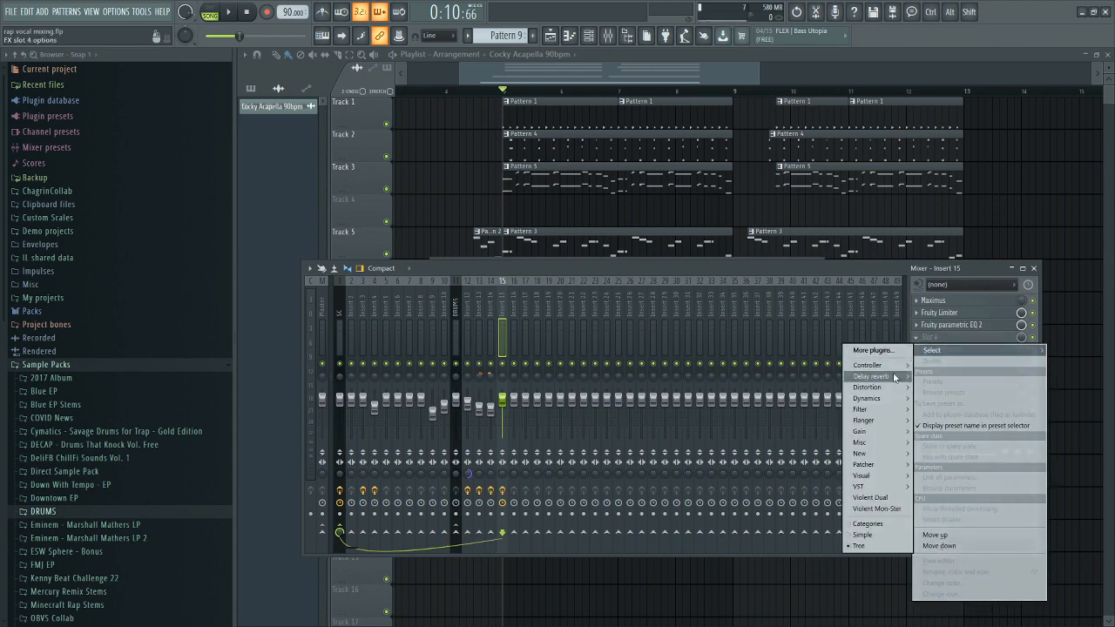
mouse_move(876, 377)
click(826, 410)
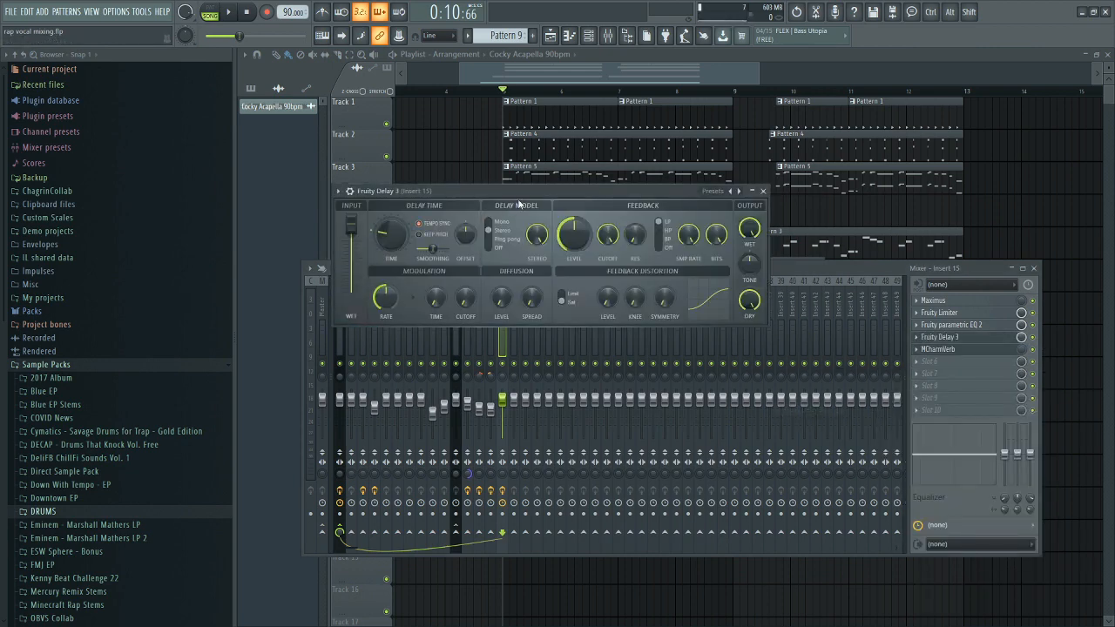
drag(522, 188, 653, 222)
drag(702, 266, 707, 276)
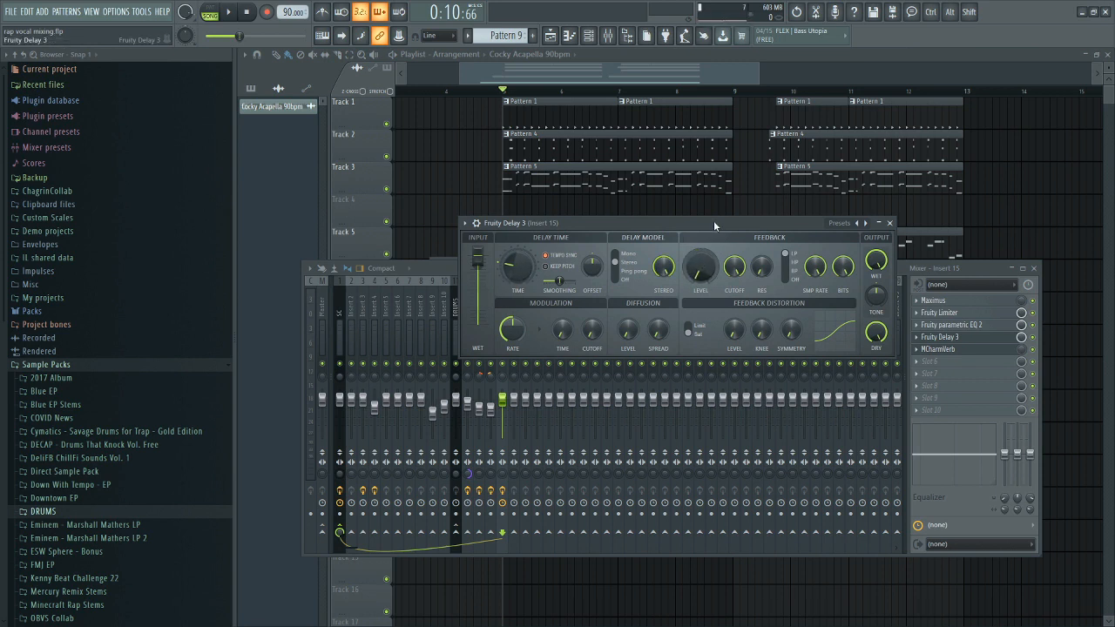
Lower Fruity Delay 3's feedback cutoff to about 1064 Hz while auditioning the echo with the dry output turned down
key(space)
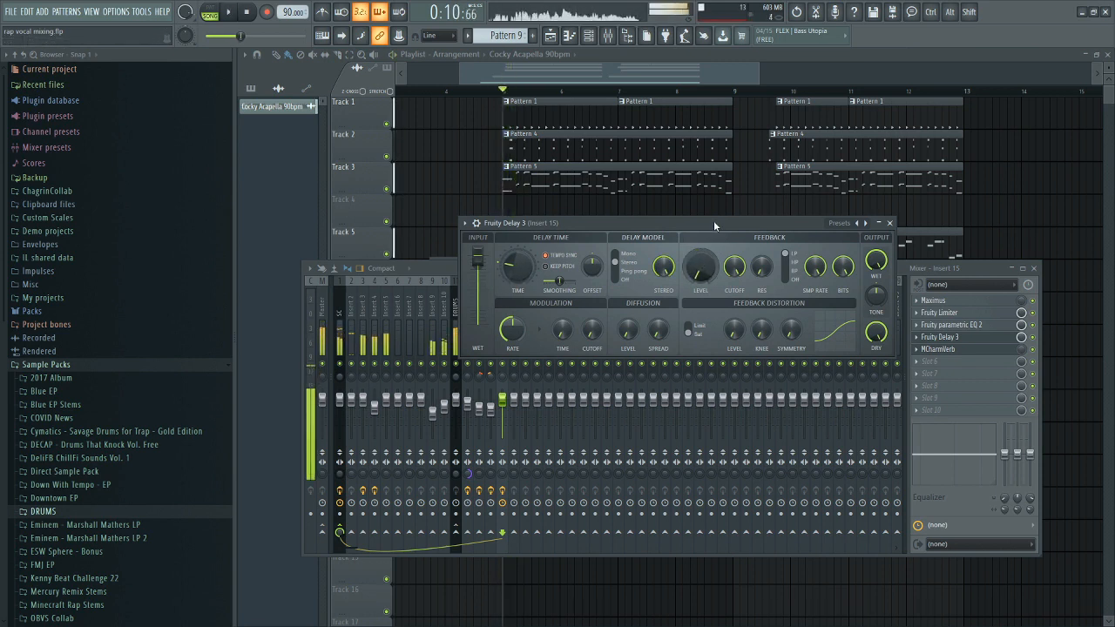
drag(734, 266, 735, 258)
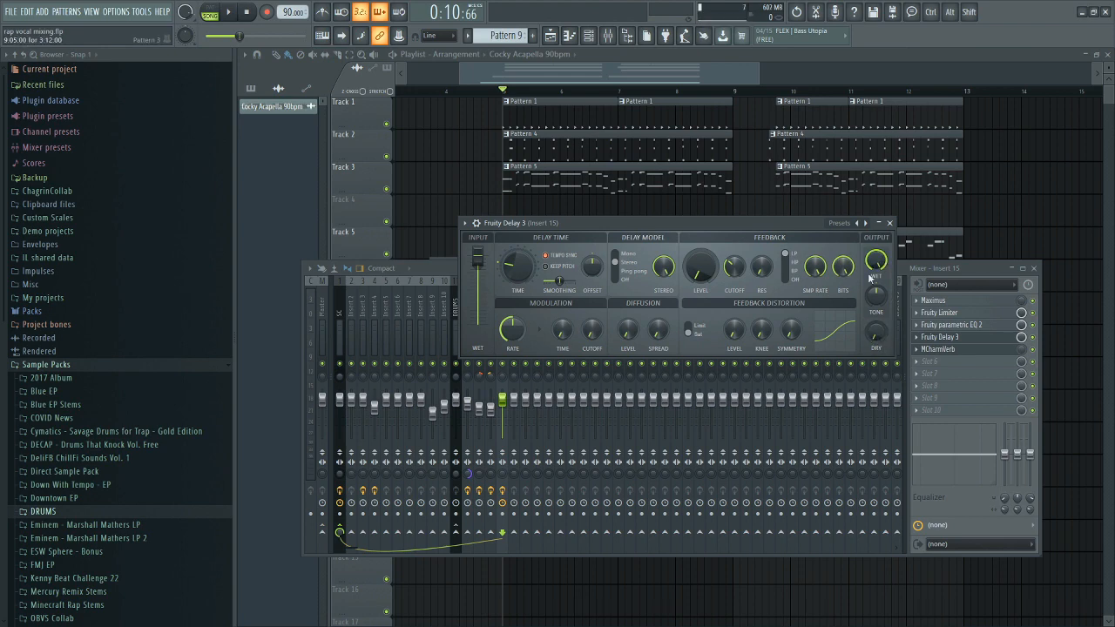
drag(785, 222, 772, 265)
key(space)
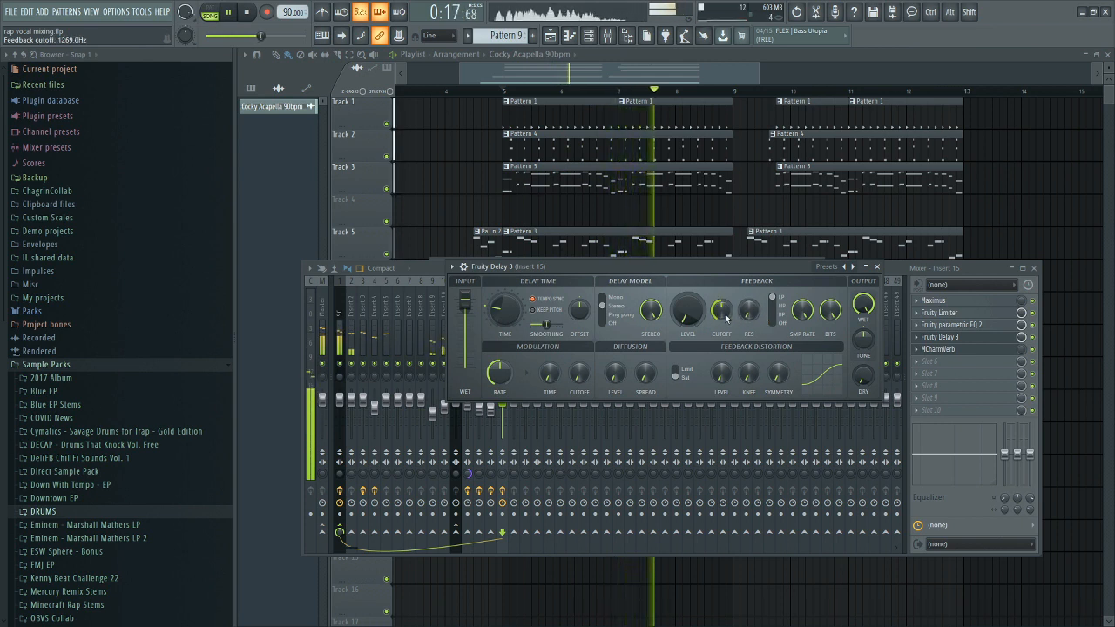
drag(725, 318, 726, 319)
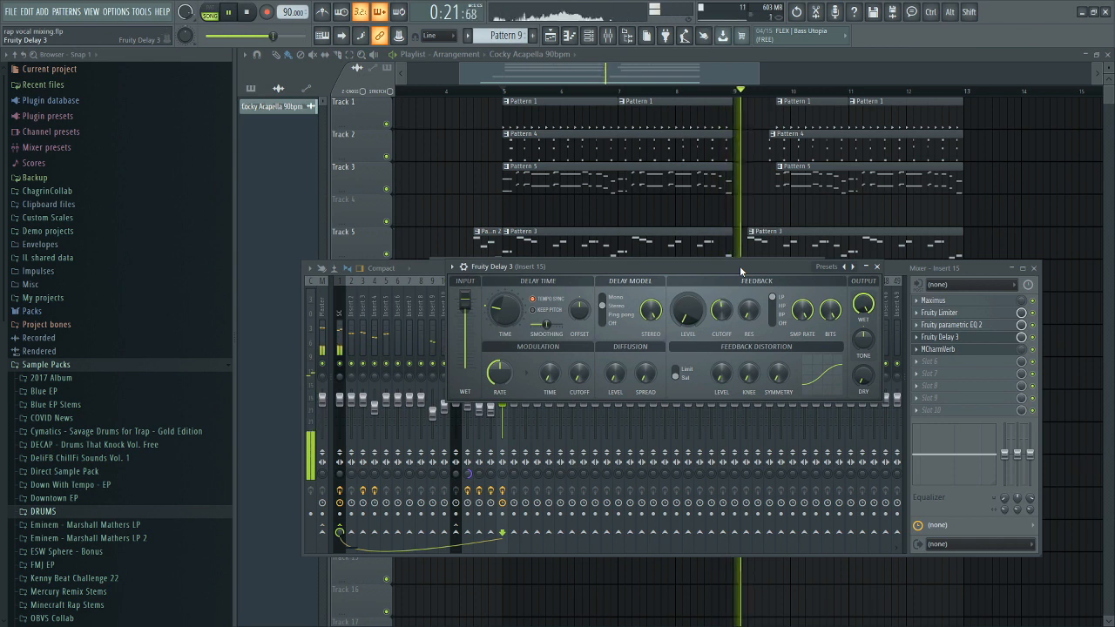
key(space)
drag(726, 312, 725, 314)
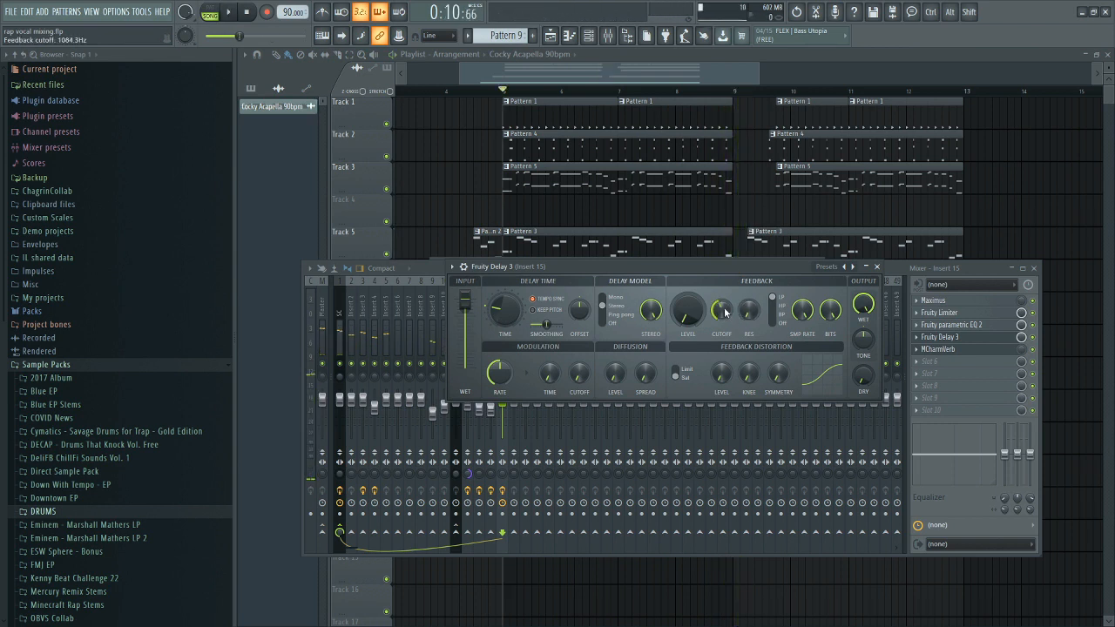
Reset Fruity Delay 3's dry output to its default level and reposition the delay editor over the mixer
right_click(867, 372)
click(874, 377)
drag(869, 319, 872, 321)
drag(871, 313, 871, 314)
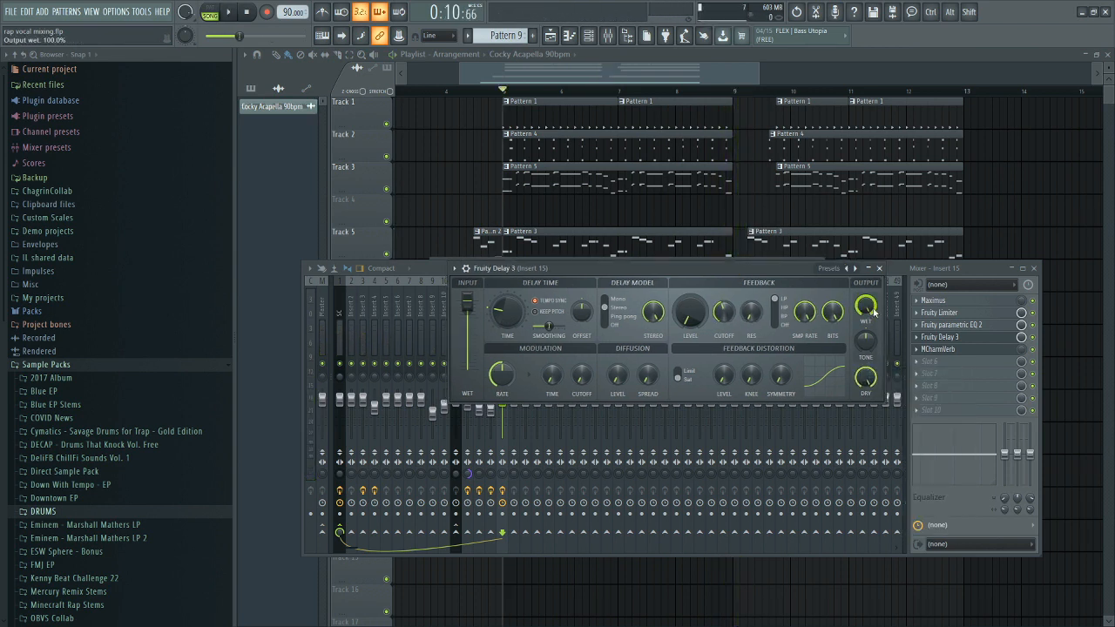
drag(780, 267, 768, 267)
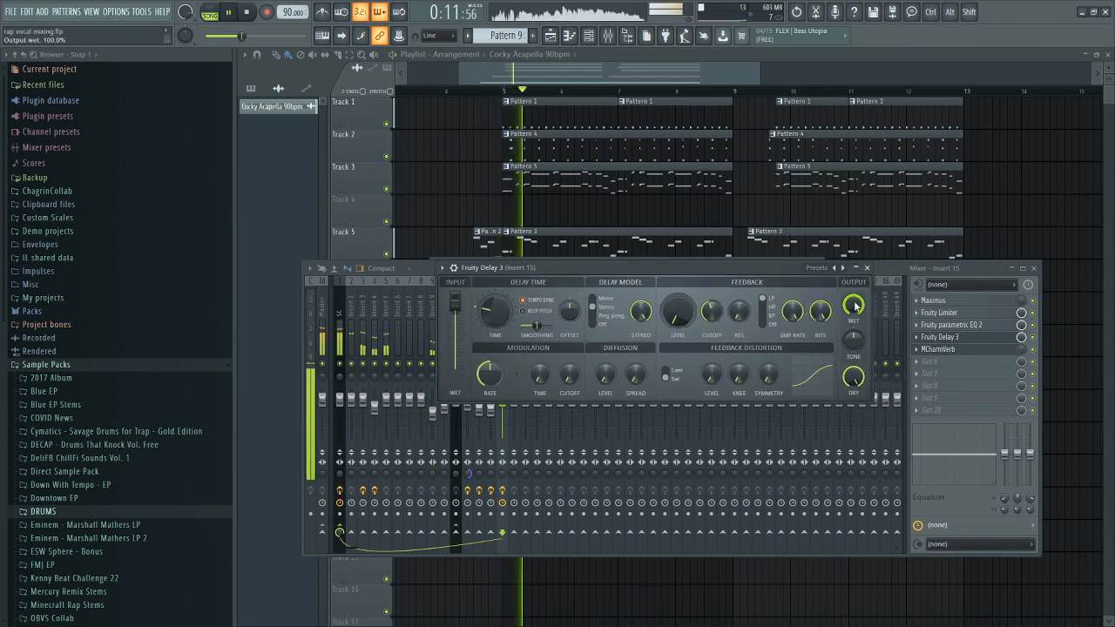
Reduce Fruity Delay 3's wet output to 22.5% while the full mix plays, stop playback and close the delay editor
scroll(856, 306, down, 5)
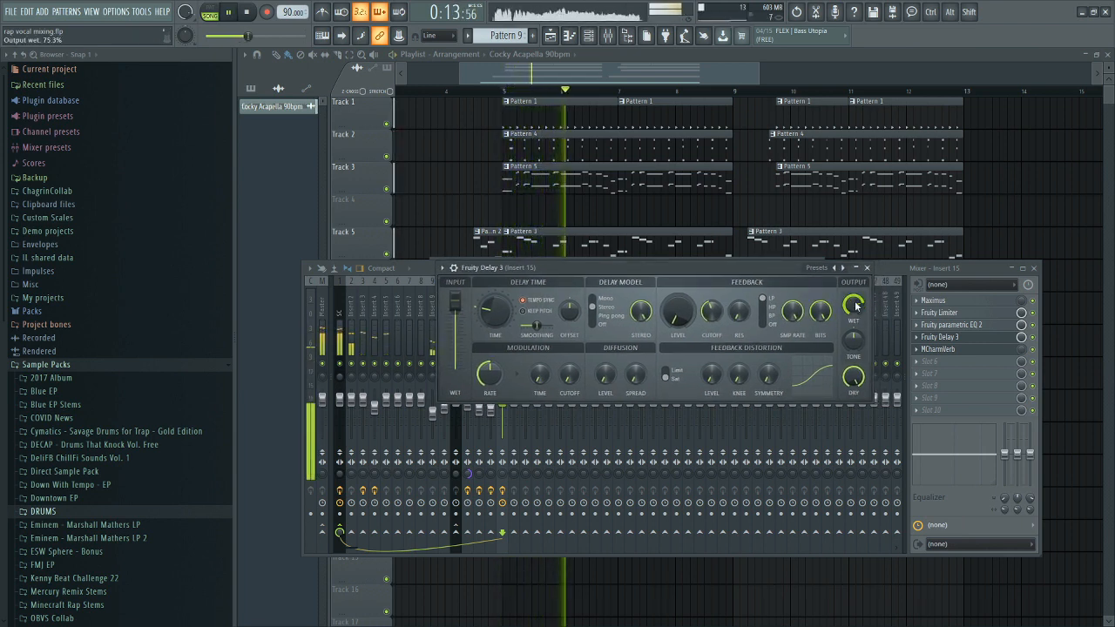
scroll(856, 304, down, 1)
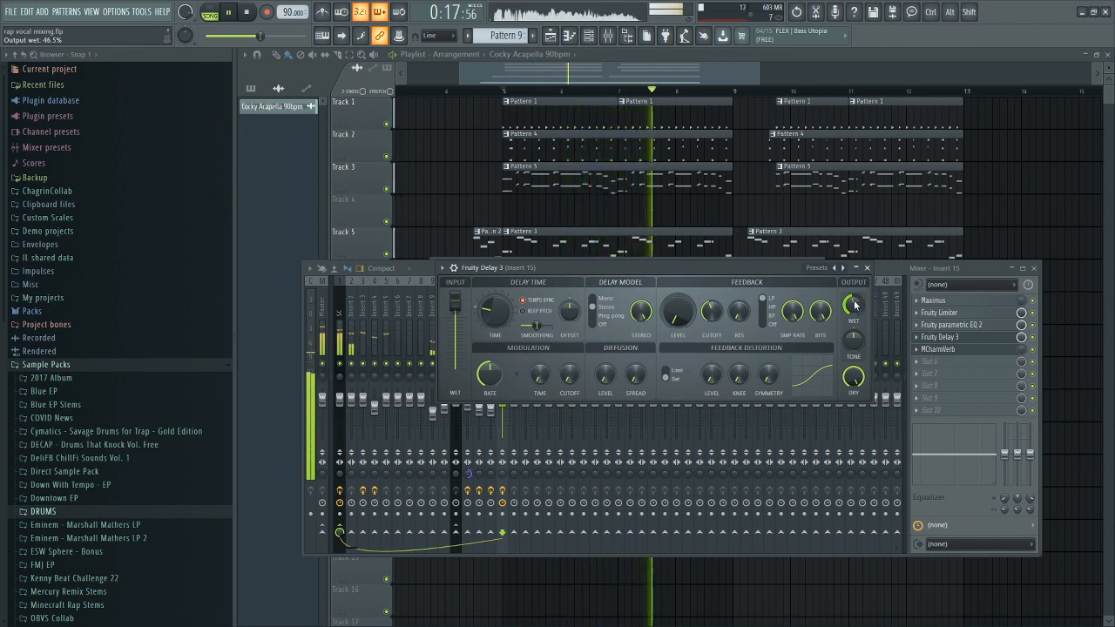
scroll(855, 305, down, 2)
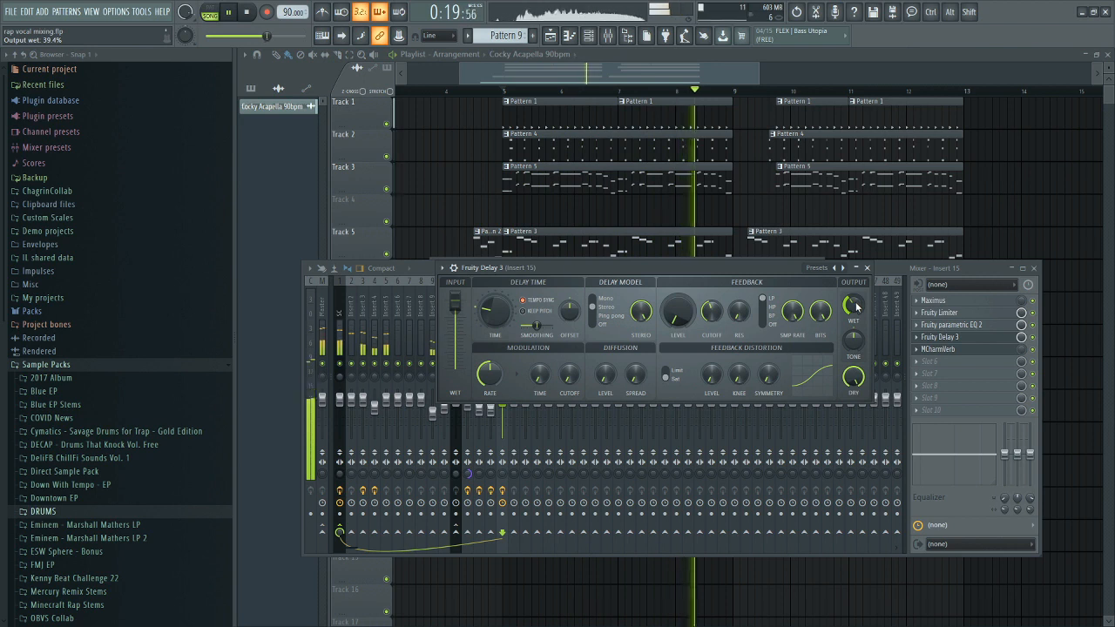
scroll(856, 305, down, 2)
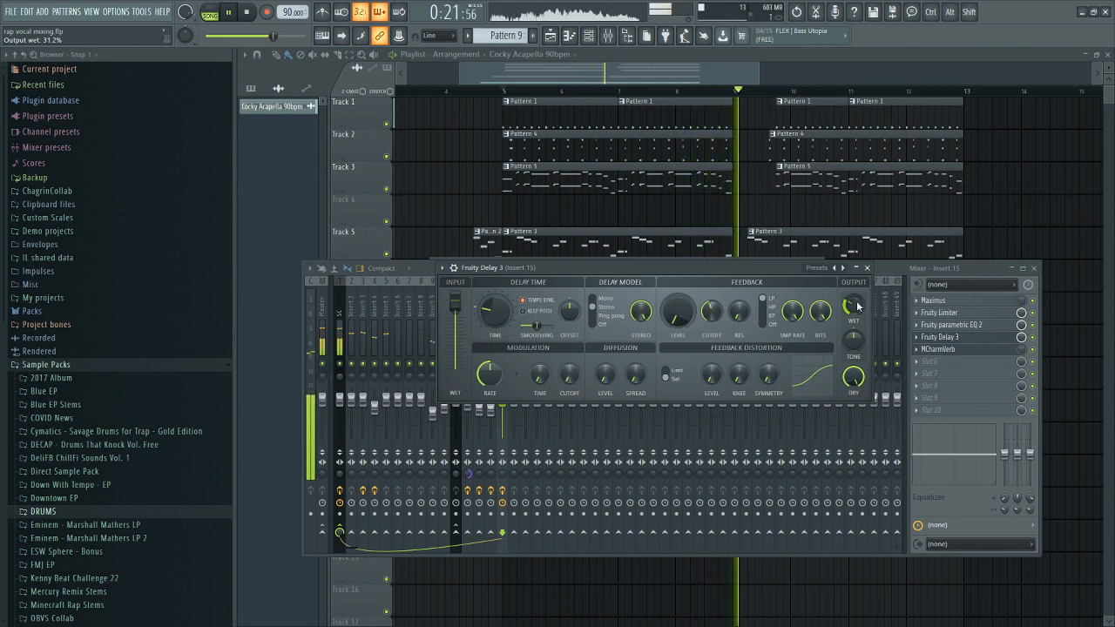
scroll(856, 305, down, 1)
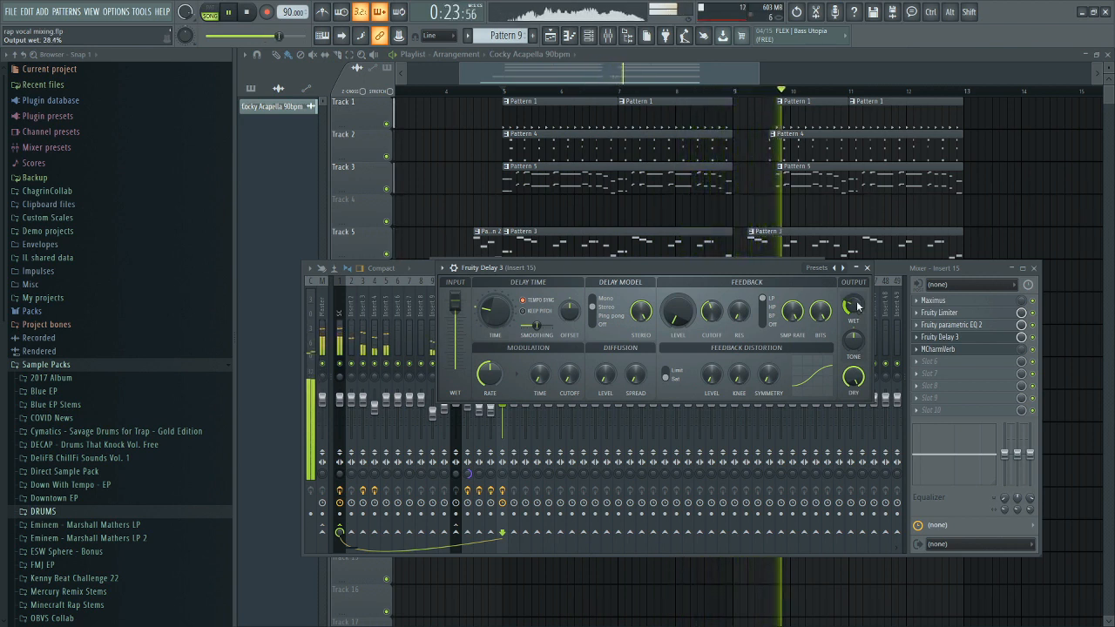
scroll(857, 305, down, 2)
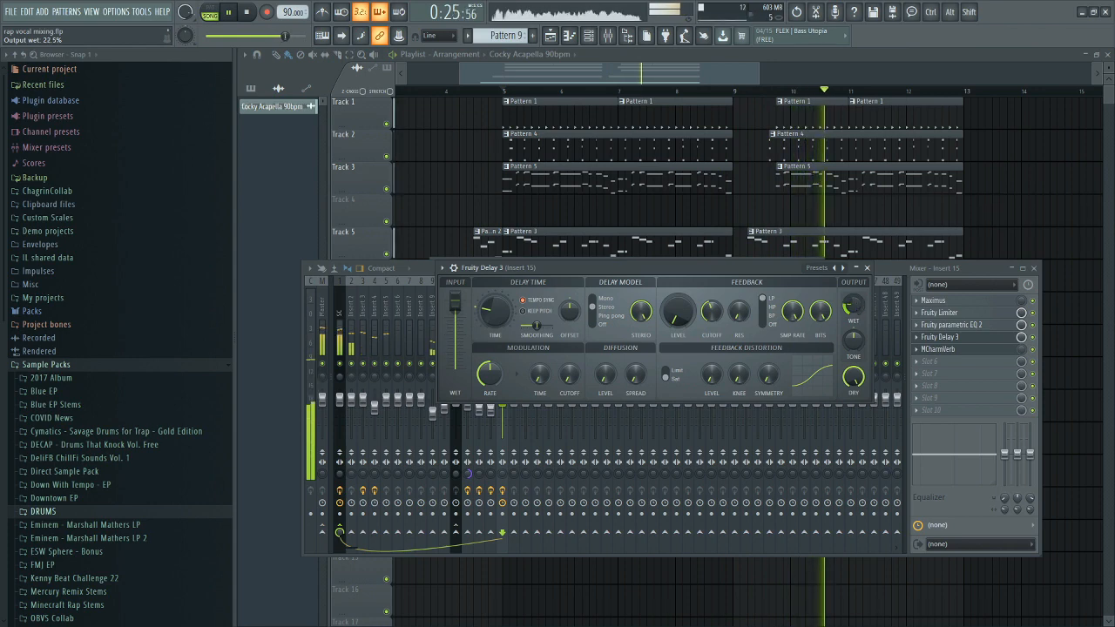
click(867, 267)
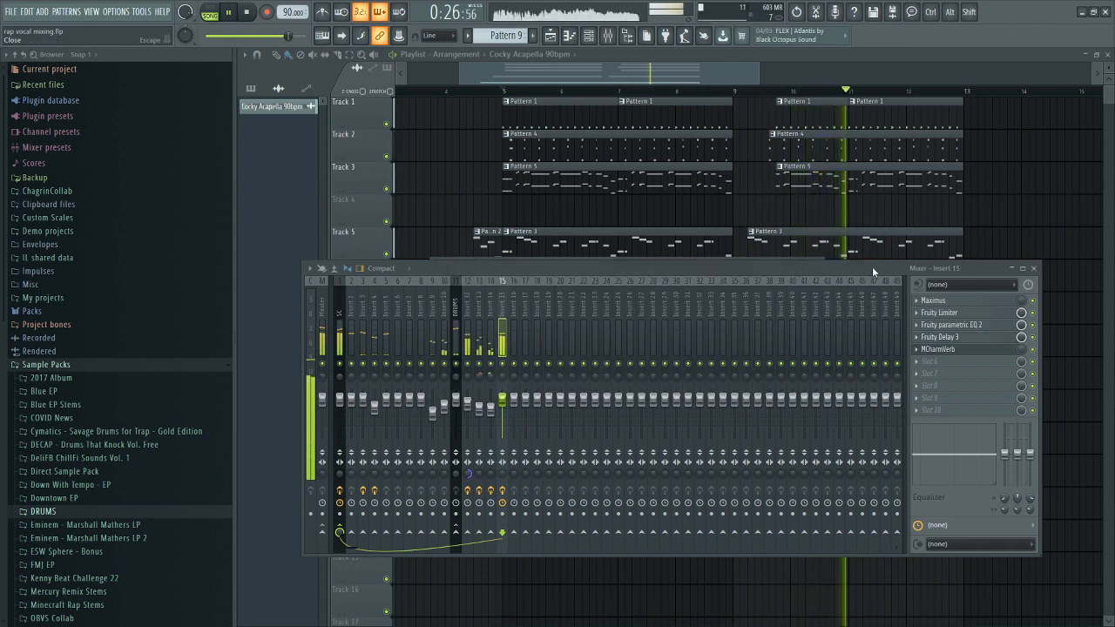
key(space)
Reset the mix level of MCharmVerb's effect slot to its default and place the reverb editor over the mixer
click(986, 350)
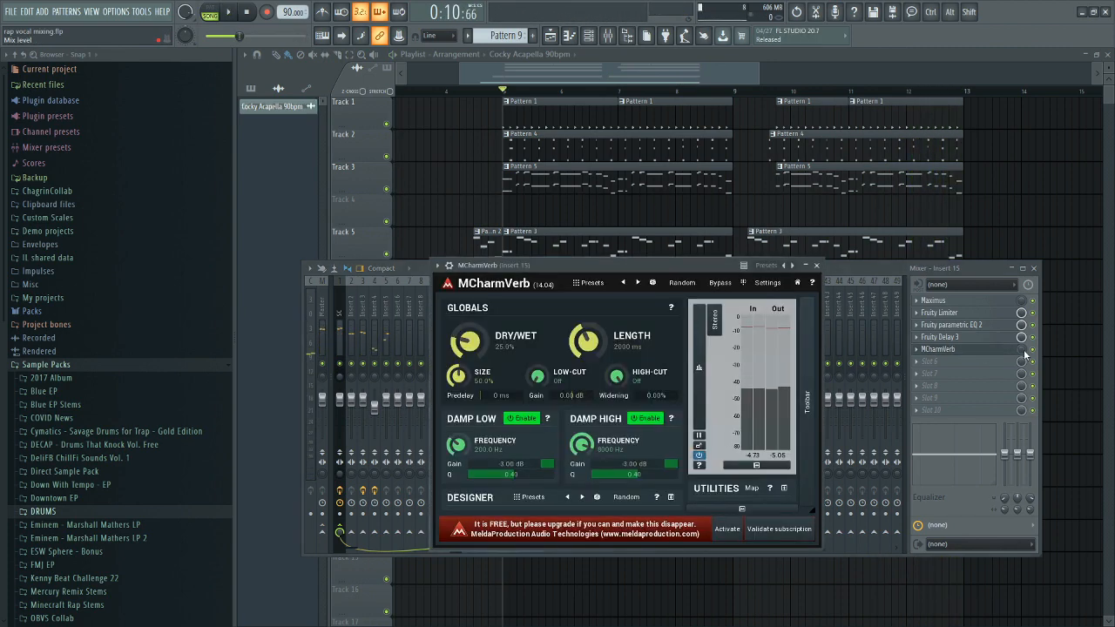
right_click(1023, 351)
click(1031, 358)
click(985, 338)
click(985, 350)
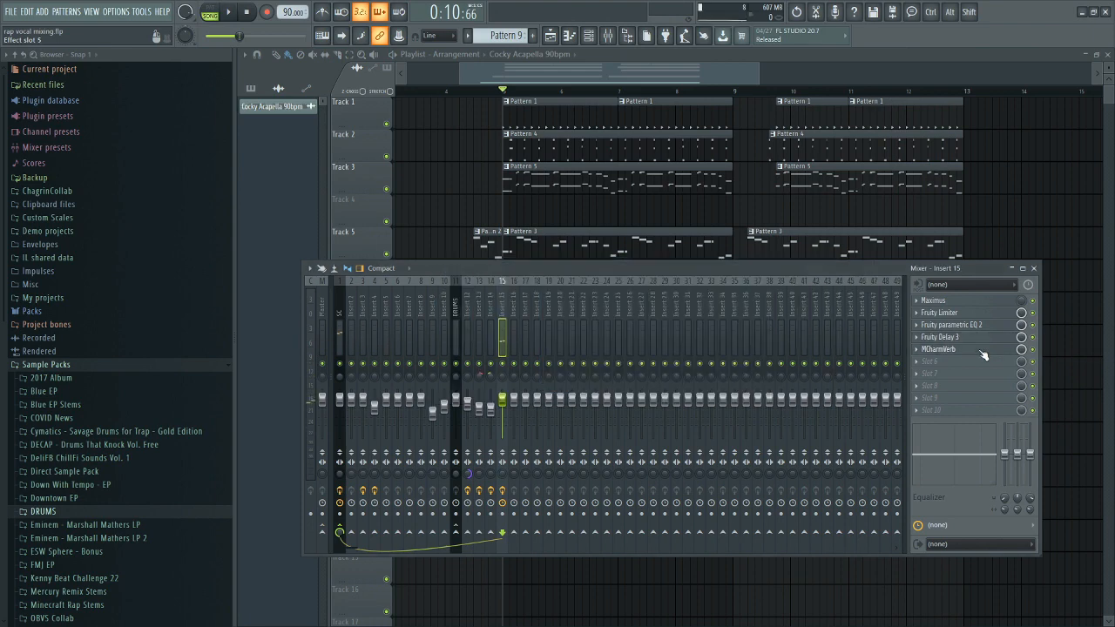
drag(539, 269, 700, 278)
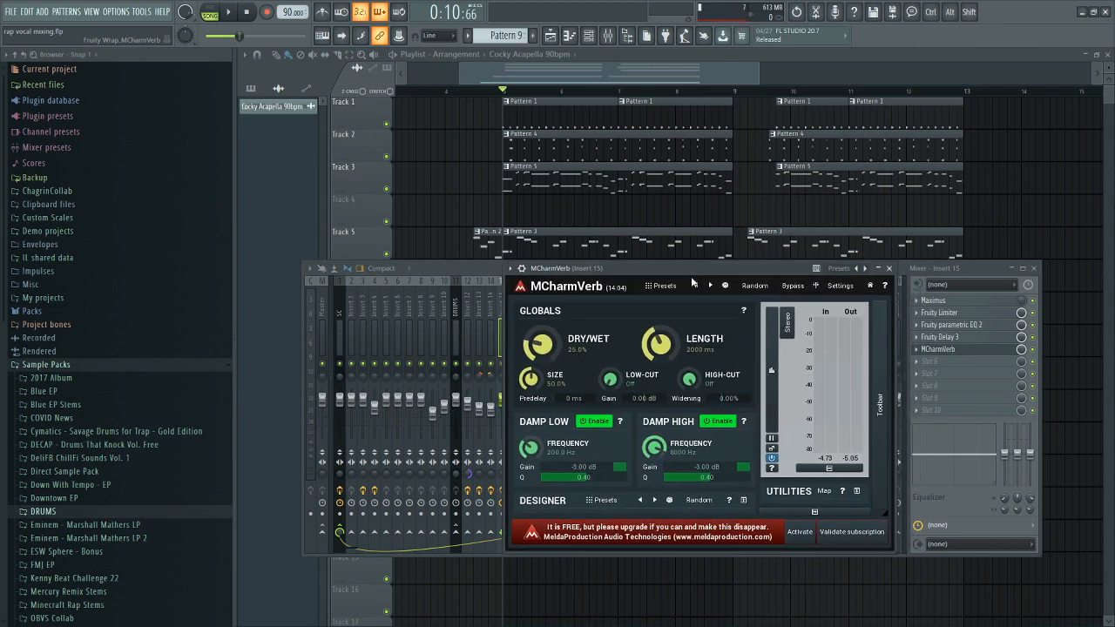
With the mix playing, set MCharmVerb's length to 1486 ms, size to 20.4% and dry/wet to 11.4%
key(space)
drag(657, 328, 662, 336)
double_click(654, 337)
click(794, 358)
double_click(662, 346)
click(792, 357)
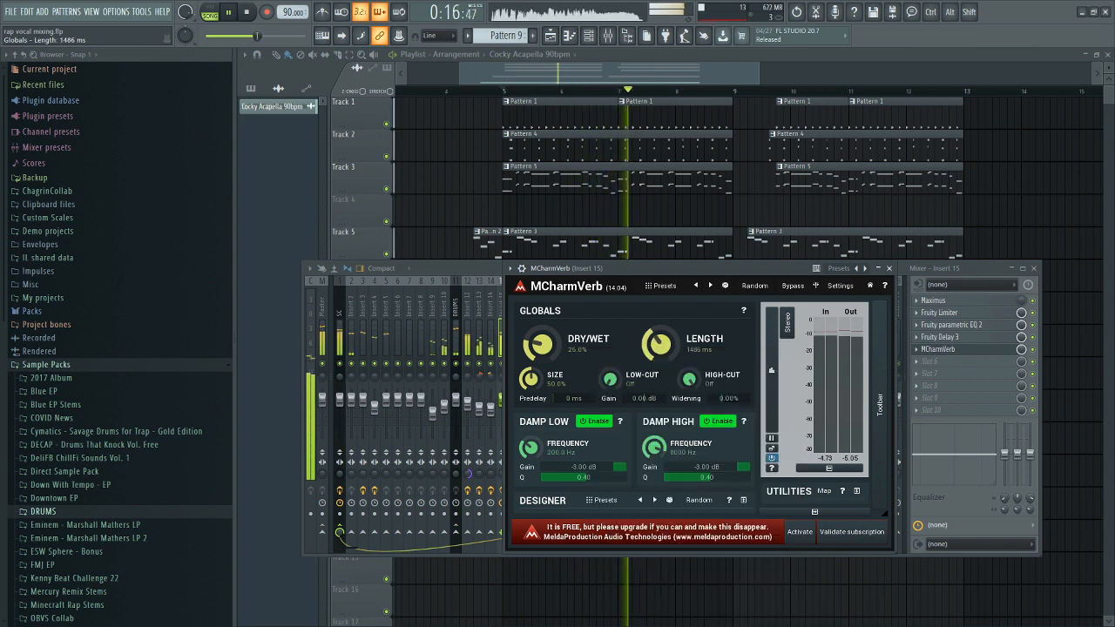
drag(530, 378, 541, 358)
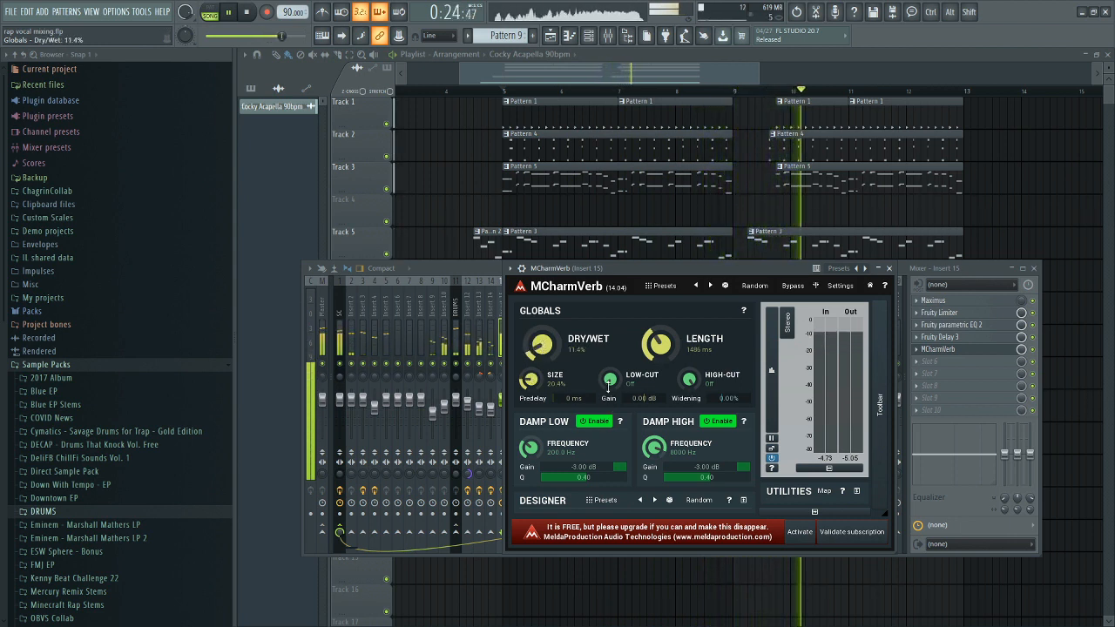
Set MCharmVerb's low-cut to 43.35 Hz, high-cut to 14.1 kHz, length to about 1666 ms and dry/wet to 13.4%, and close its editor
drag(610, 382, 610, 375)
drag(689, 380, 689, 385)
drag(661, 346, 661, 342)
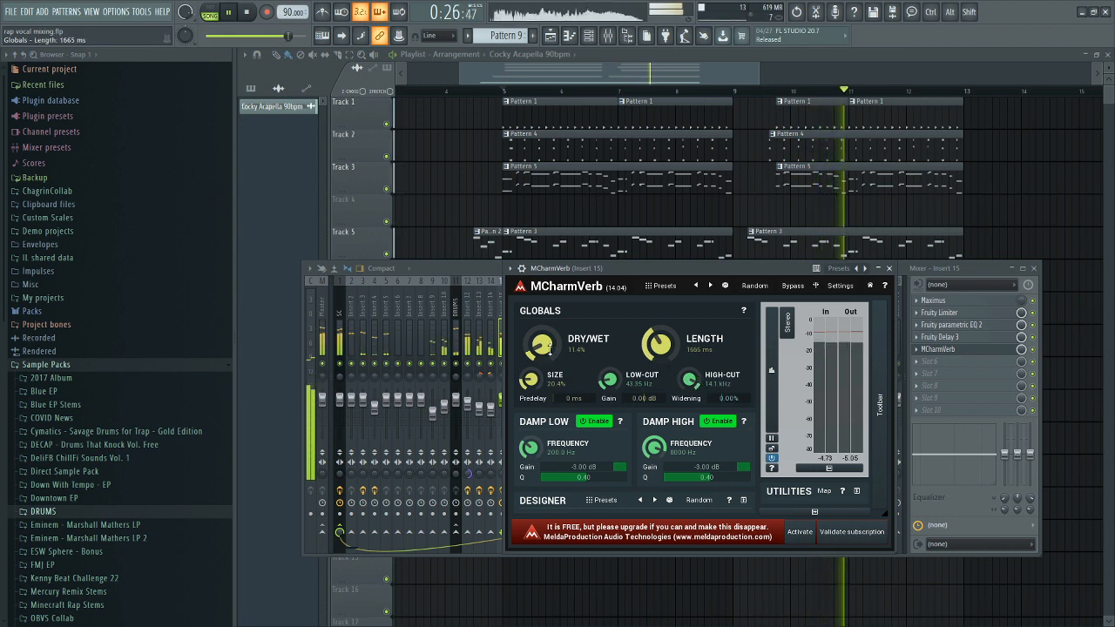
drag(548, 346, 538, 356)
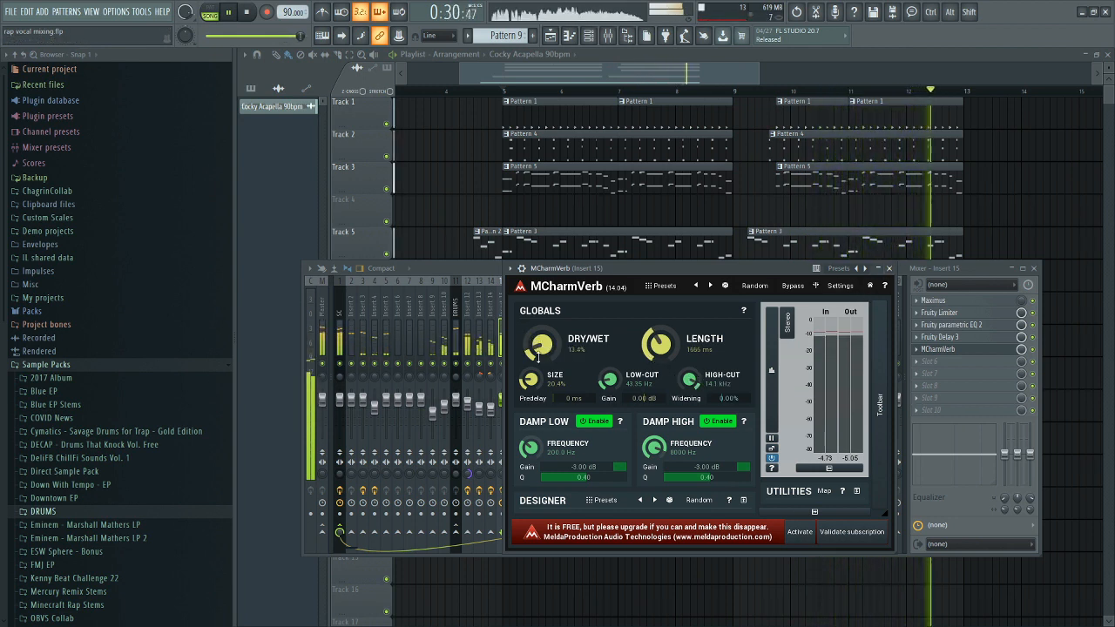
key(Escape)
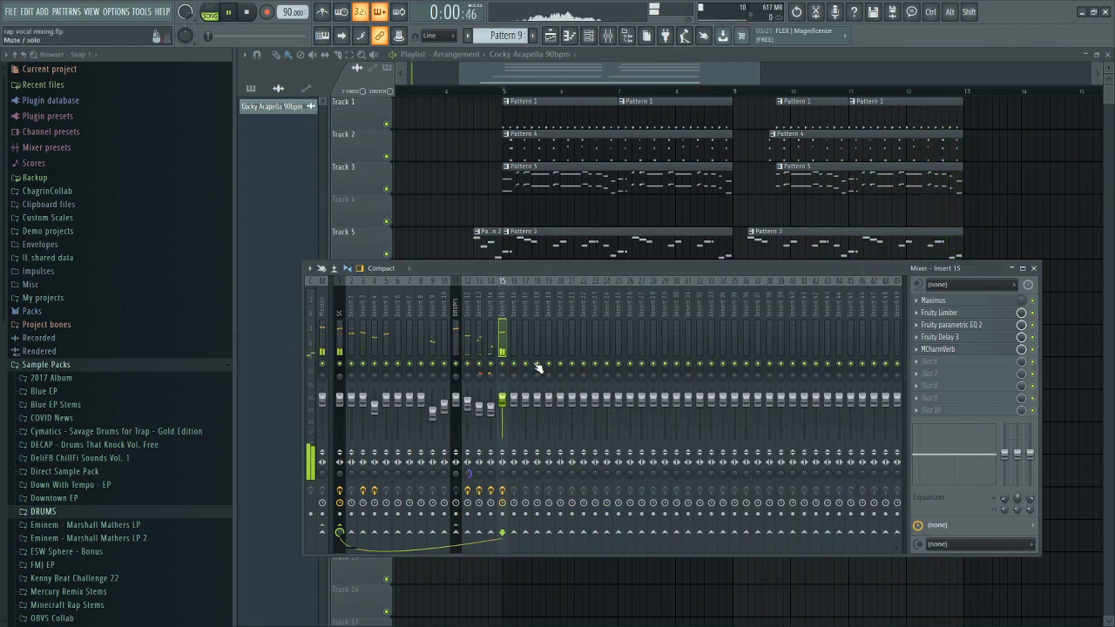
Stop playback, hide the mixer and zoom the playlist out to show the whole arrangement
key(F9)
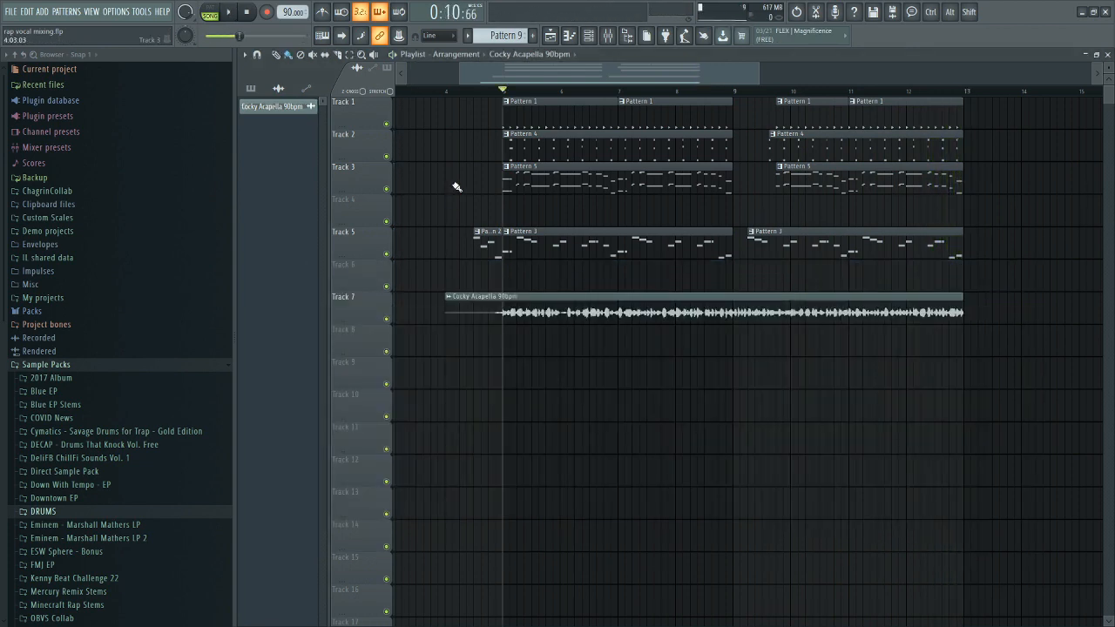
scroll(462, 209, down, 3)
scroll(420, 123, up, 4)
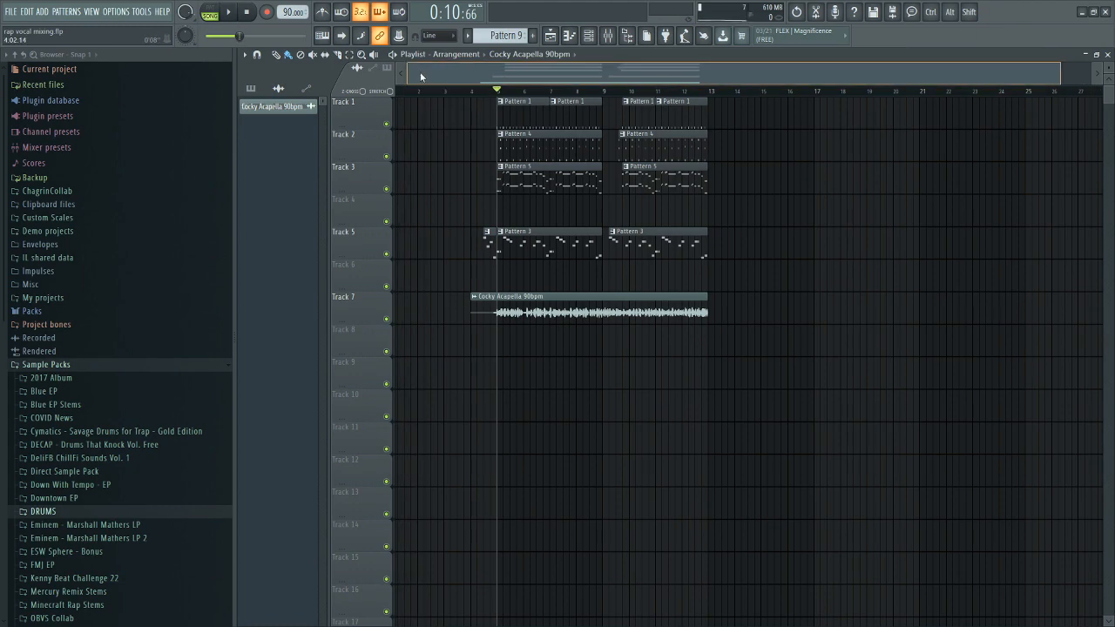